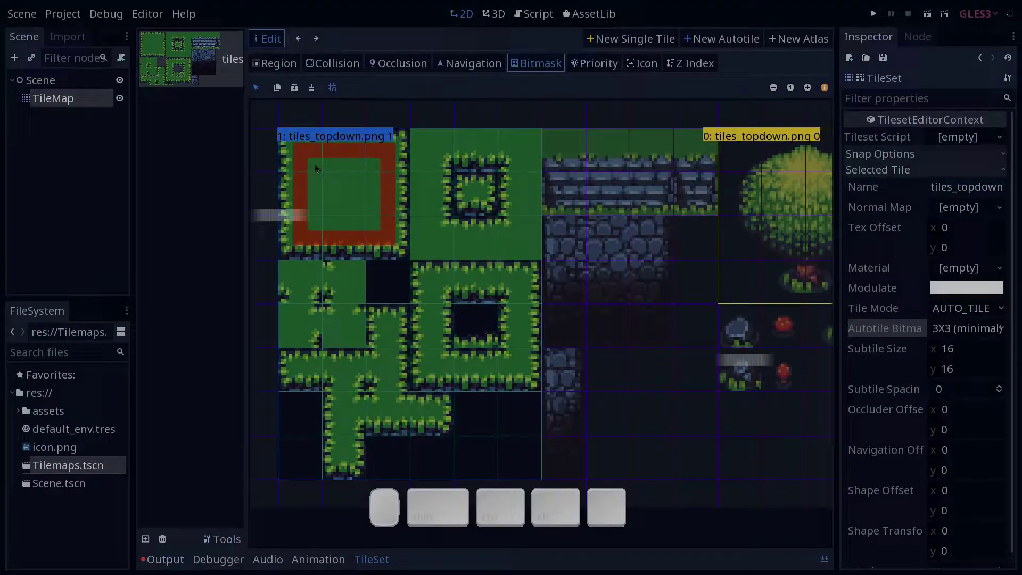
# - Set the centre cell of the top-left grass autotile's bitmask in the TileSet editor
pyautogui.click(338, 190)
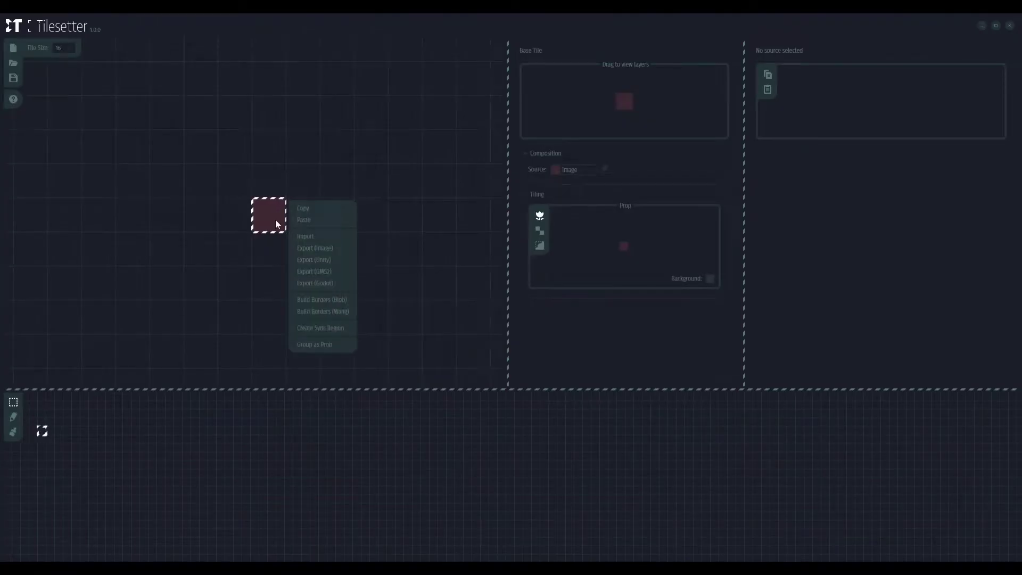
# - Build blob borders around the red base tile and give the top border tile the grass image as its source
pyautogui.click(322, 299)
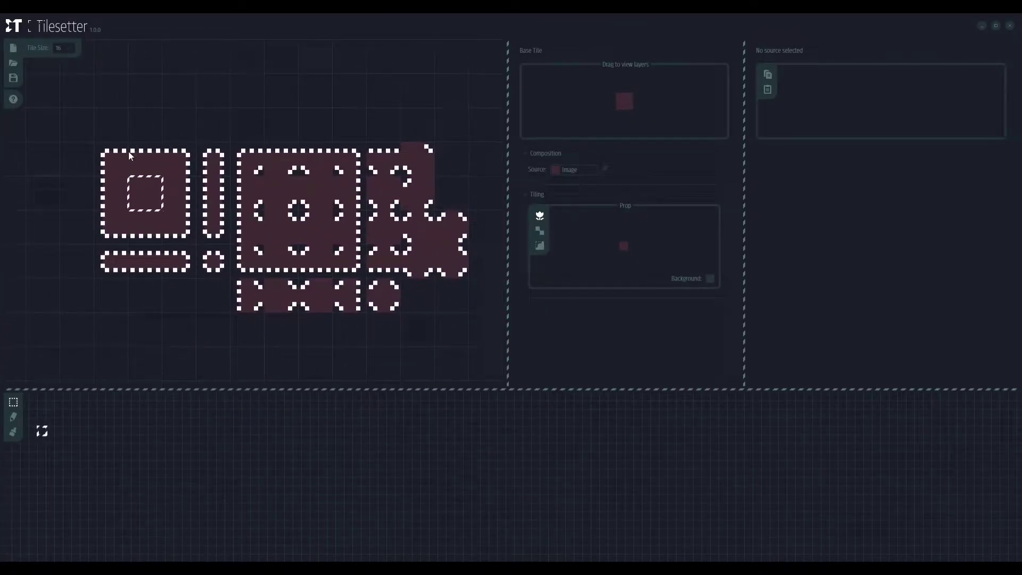
pyautogui.click(129, 155)
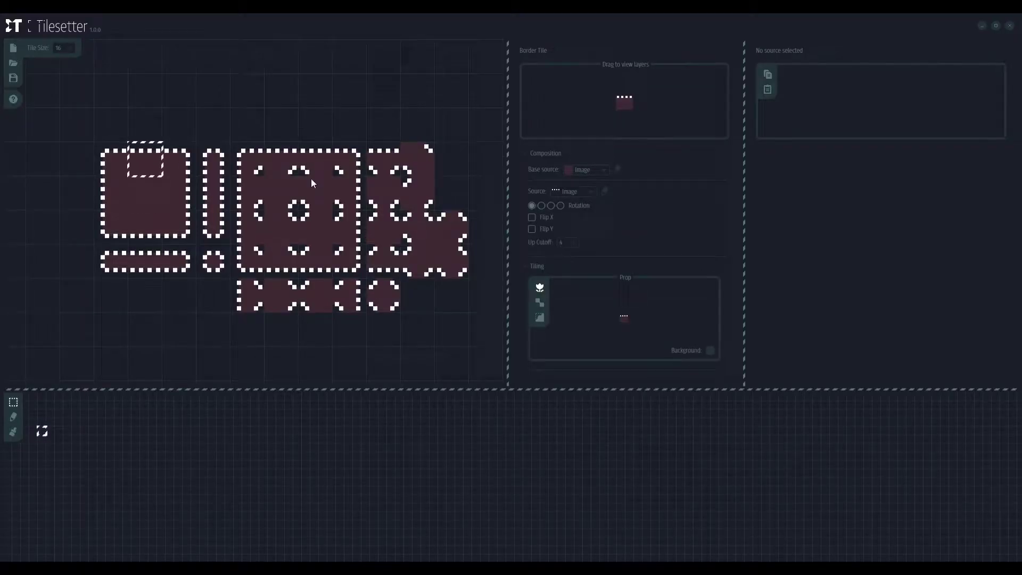
pyautogui.click(568, 221)
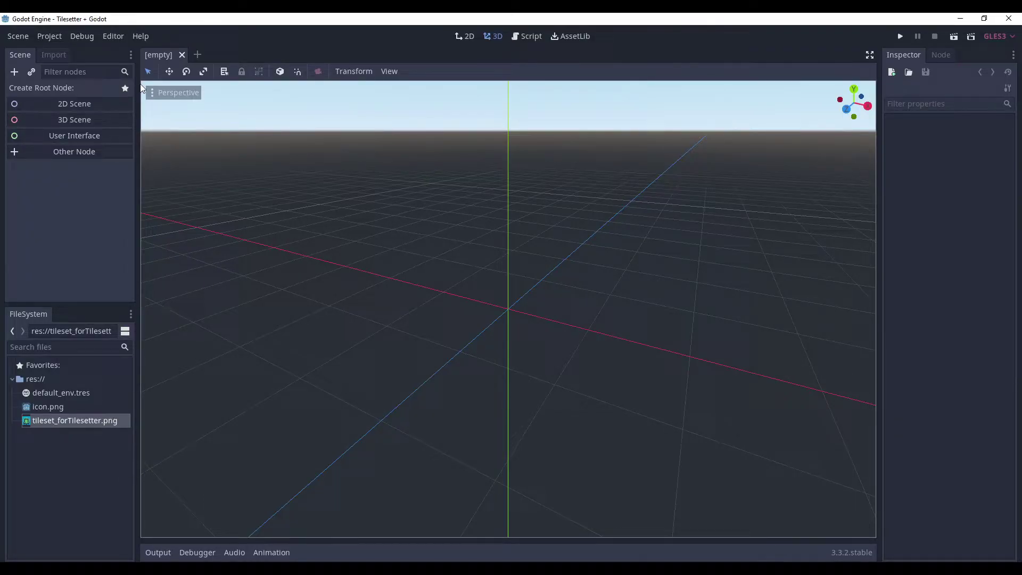
# - Add a TileMap root node, rename it BlobTileMap, and save the scene as BlobTileMap.tscn
pyautogui.click(94, 154)
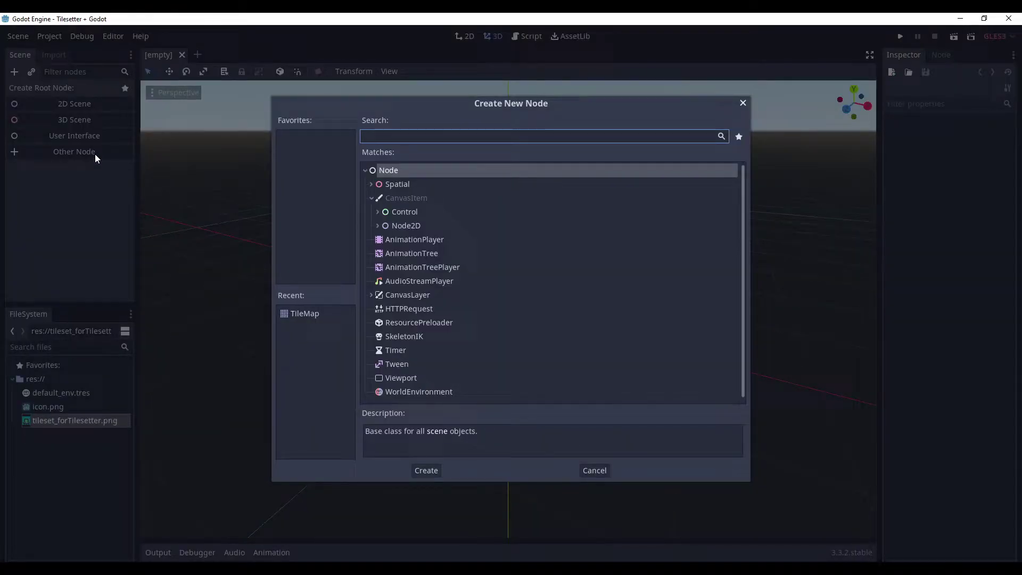
pyautogui.write('tilemap')
pyautogui.press('Return')
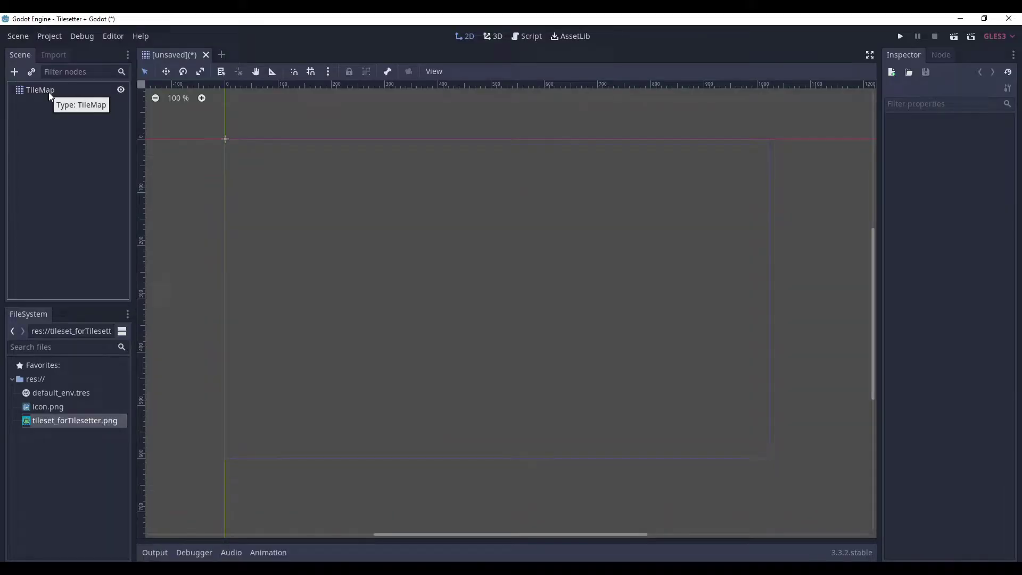
pyautogui.doubleClick(49, 92)
pyautogui.press('Home')
pyautogui.write('Blob')
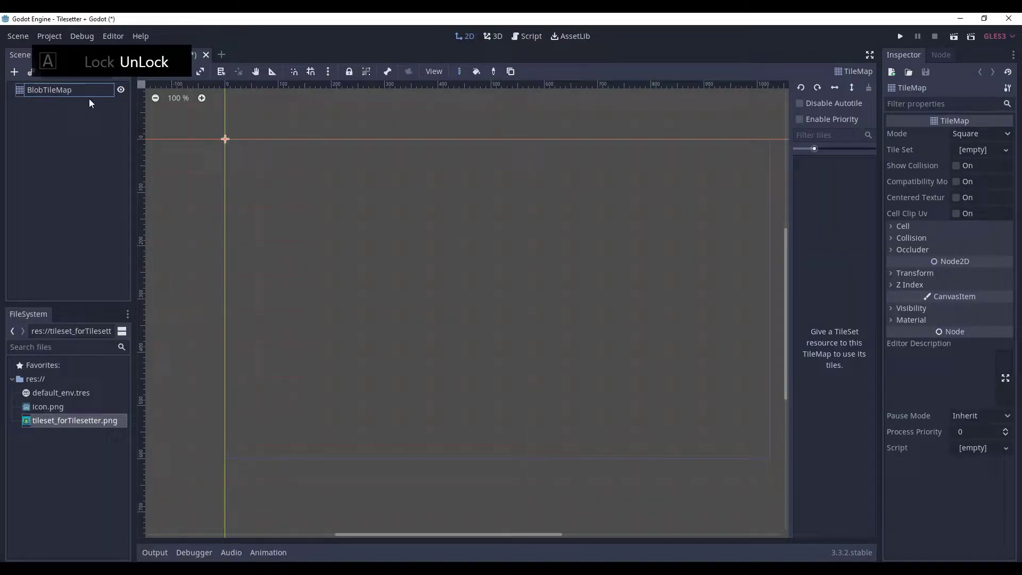
pyautogui.press('Return')
pyautogui.hotkey('ctrl', 's')
pyautogui.press('Return')
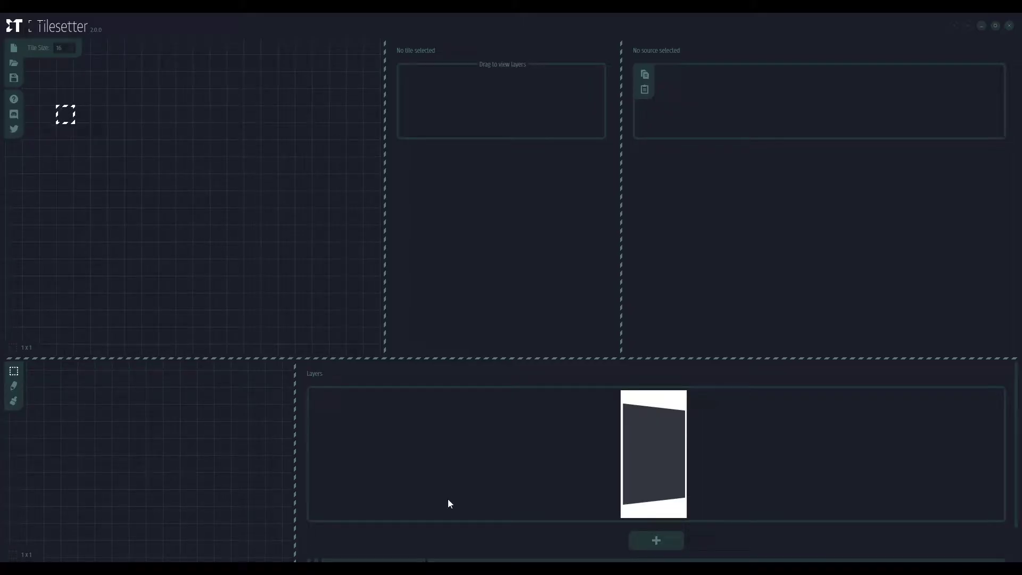
# - In Aseprite, marquee-select the entire grassy island sprite for copying
pyautogui.hotkey('alt', 'Tab')
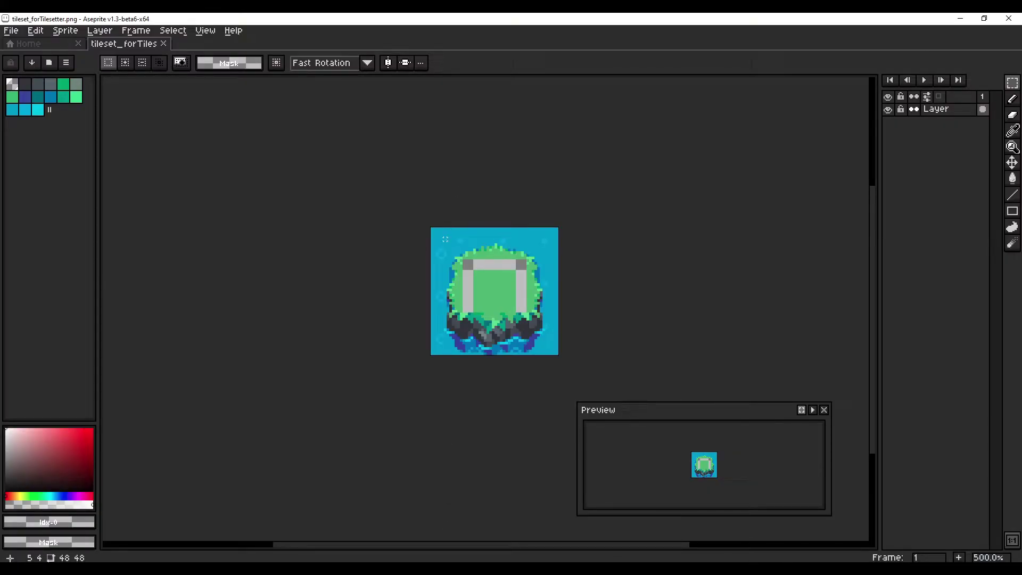
pyautogui.moveTo(445, 239); pyautogui.dragTo(559, 355)
# - Paste the grassy island tileset onto the canvas and select its plain grass centre tile
pyautogui.hotkey('alt', 'Tab')
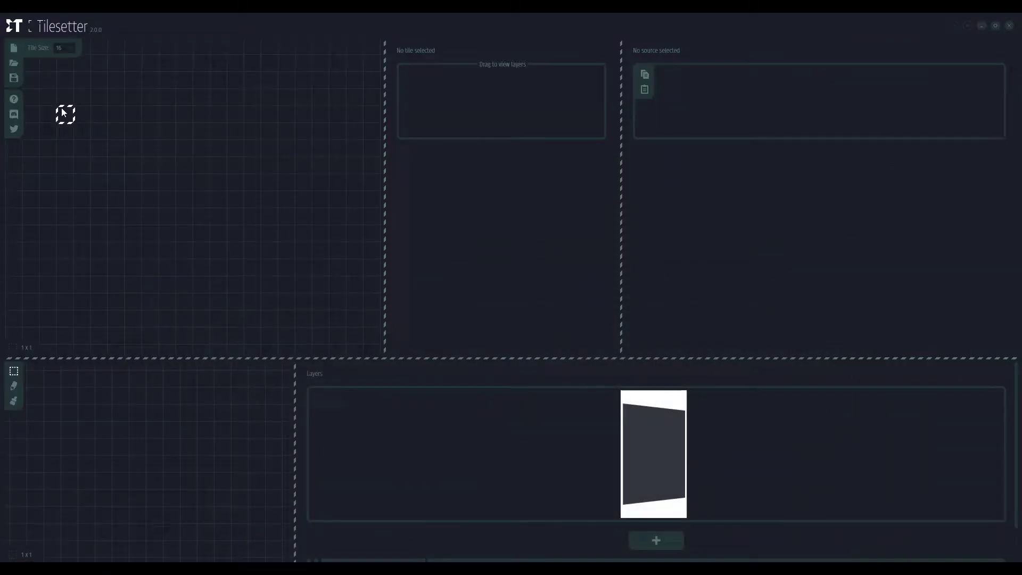
pyautogui.hotkey('ctrl', 'v')
pyautogui.click(87, 145)
pyautogui.scroll(-1, 136, 163)
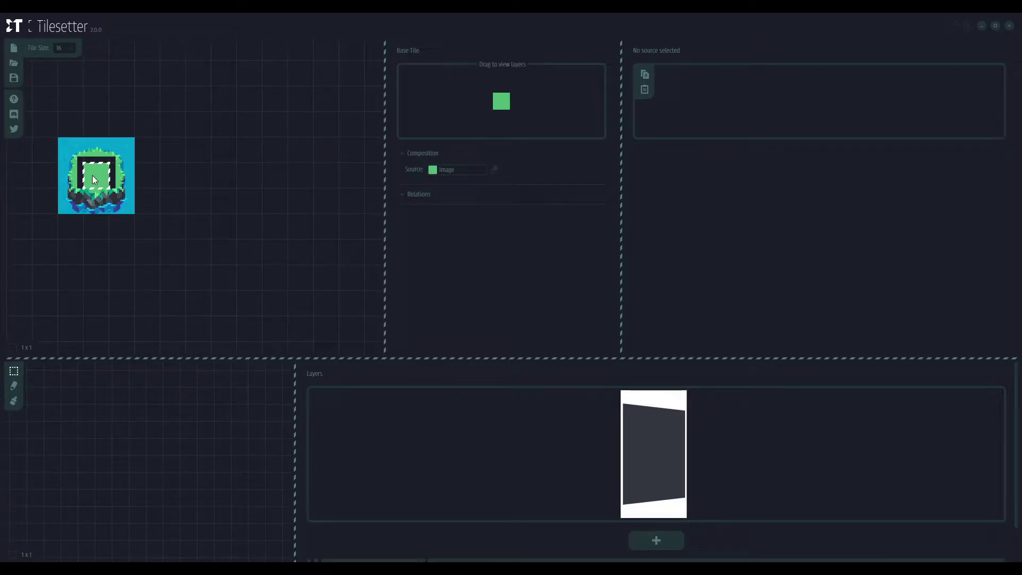
pyautogui.moveTo(267, 184); pyautogui.dragTo(241, 180)
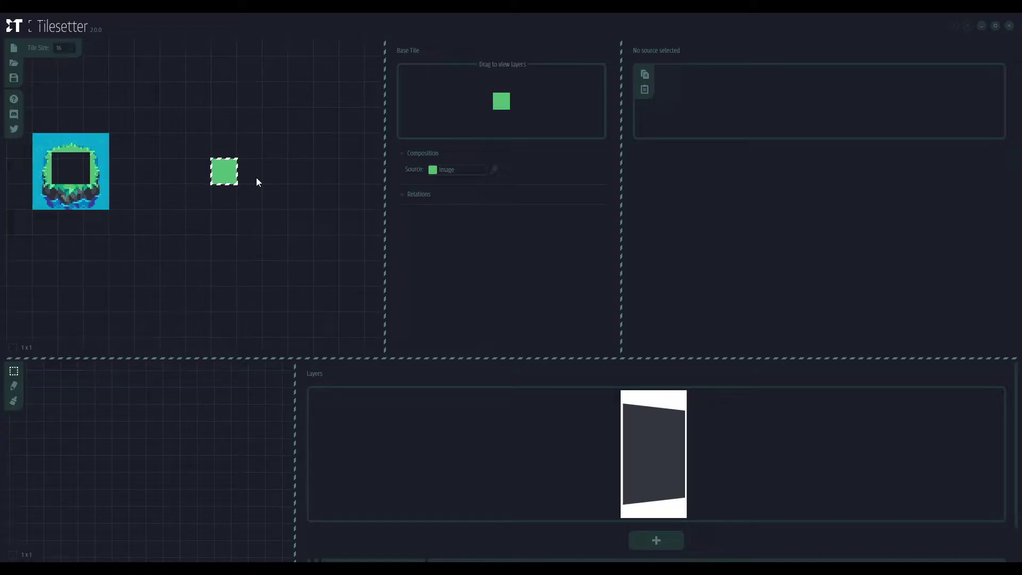
# - Paste the grass centre tile into the empty cell below it
pyautogui.click(226, 279)
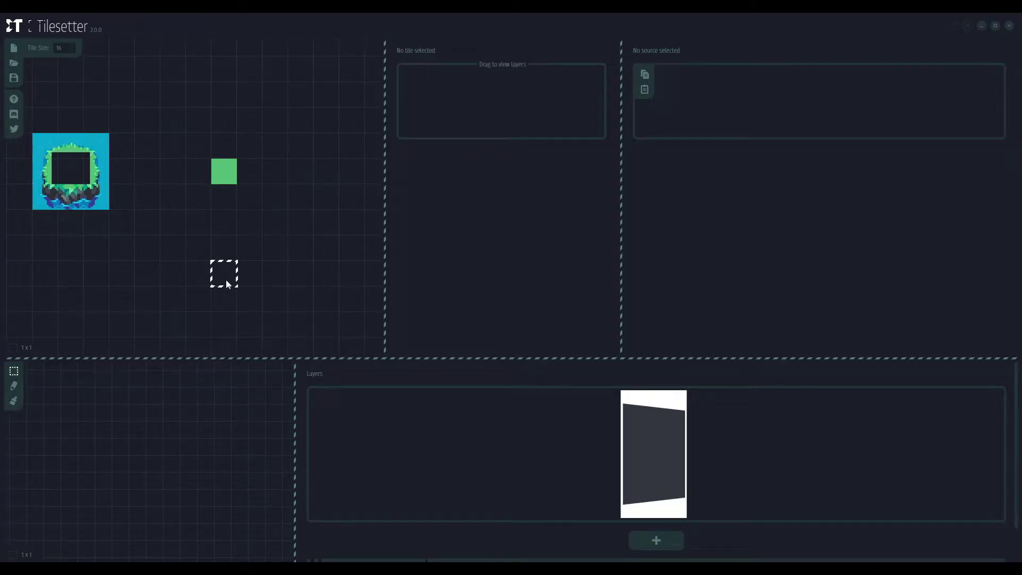
pyautogui.hotkey('ctrl', 'v')
pyautogui.scroll(-2, 166, 338)
pyautogui.scroll(2, 200, 229)
# - Generate blob borders from the upper green grass tile
pyautogui.click(201, 231)
pyautogui.rightClick(201, 231)
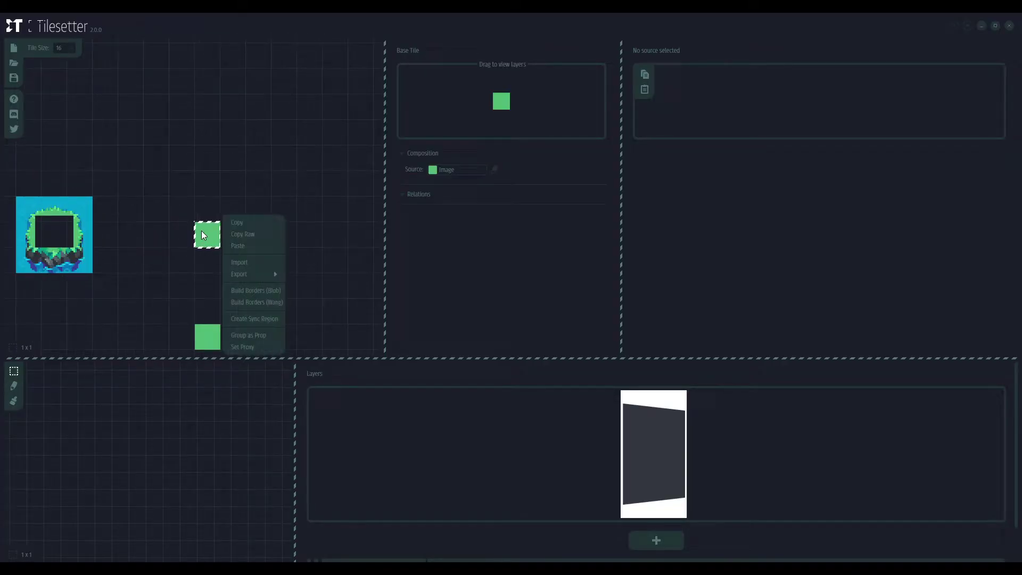
pyautogui.click(250, 274)
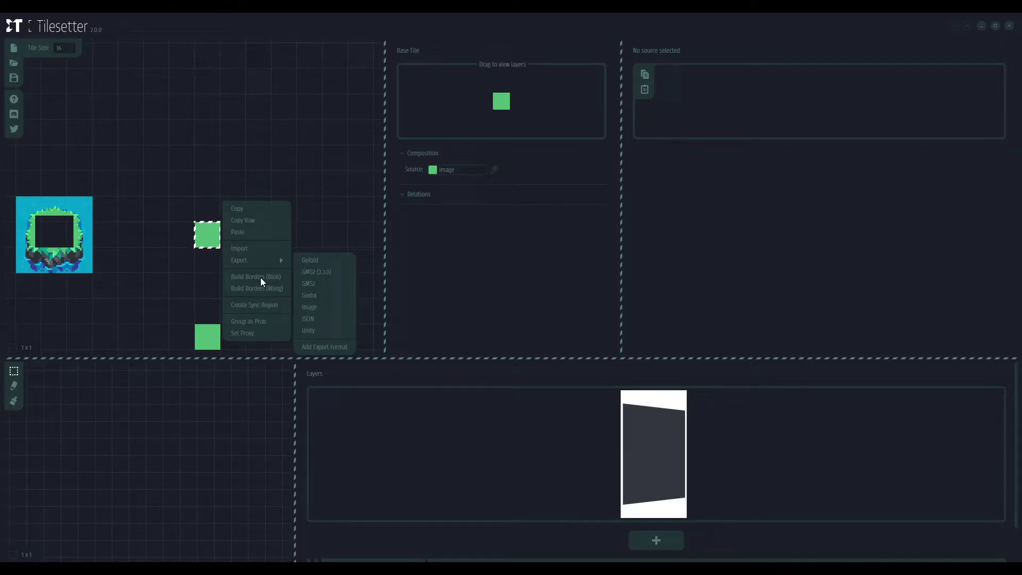
pyautogui.click(260, 277)
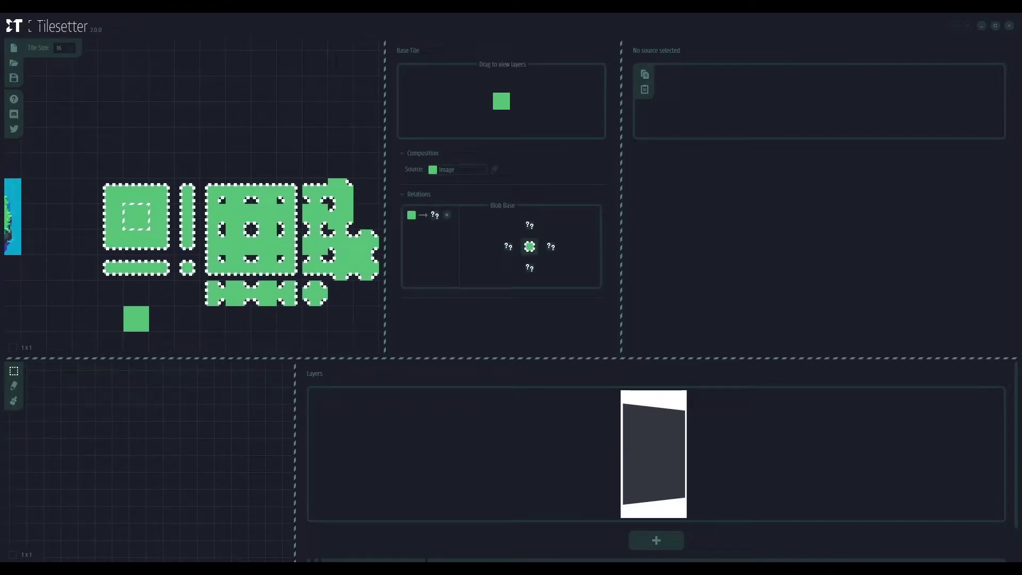
pyautogui.scroll(-2, 235, 278)
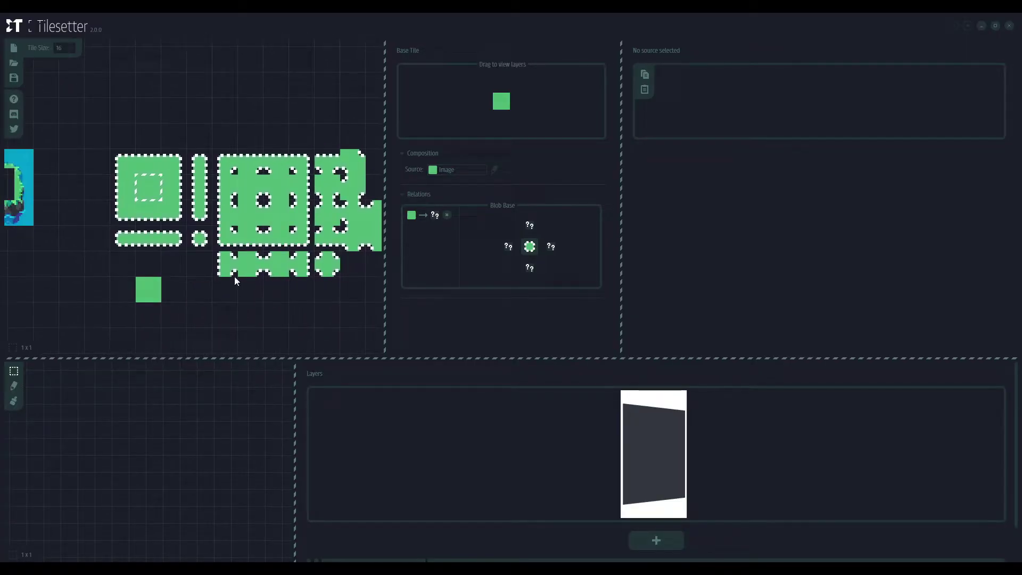
pyautogui.scroll(1, 160, 240)
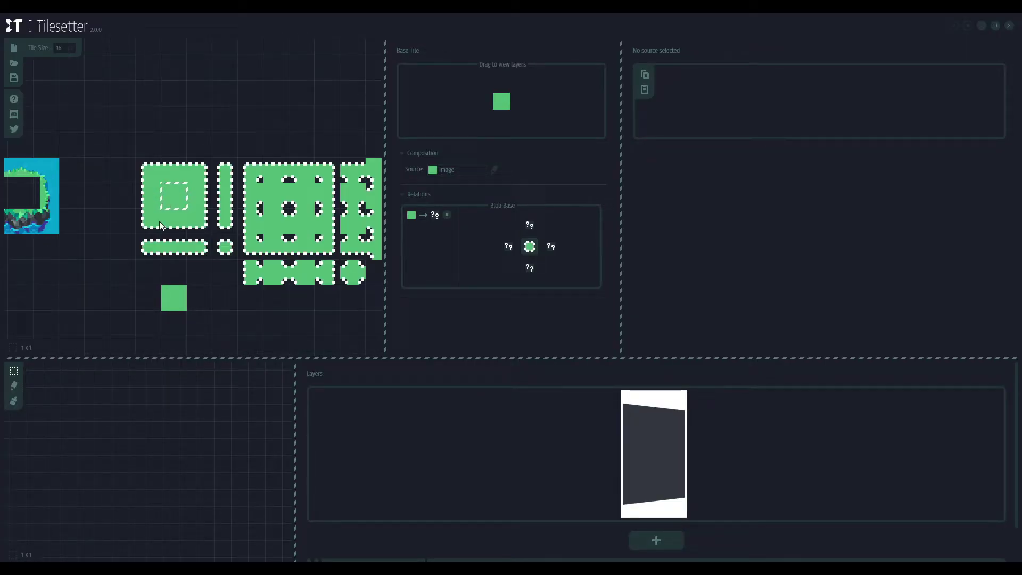
pyautogui.moveTo(330, 171); pyautogui.dragTo(252, 182)
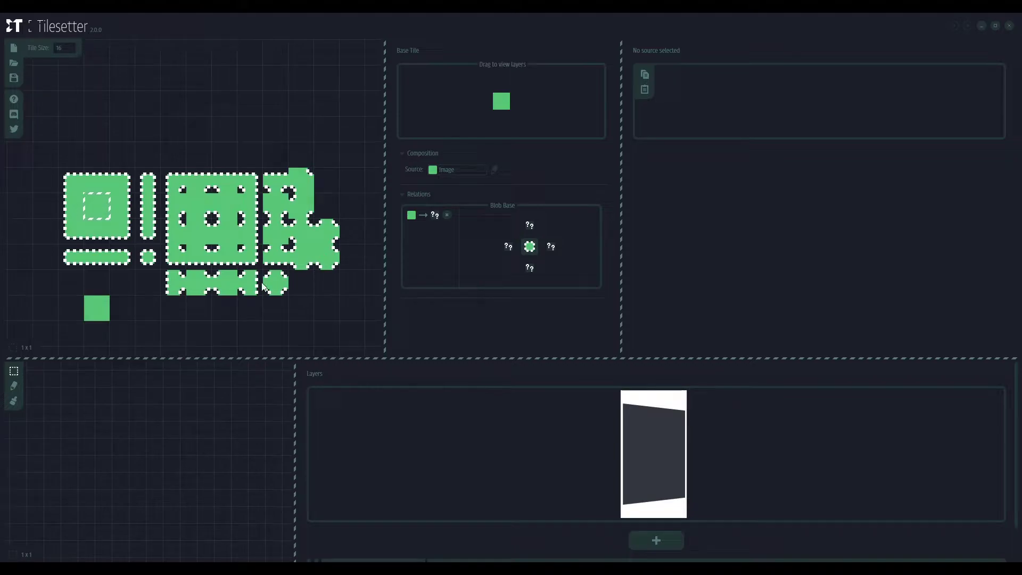
pyautogui.moveTo(86, 235); pyautogui.dragTo(188, 237)
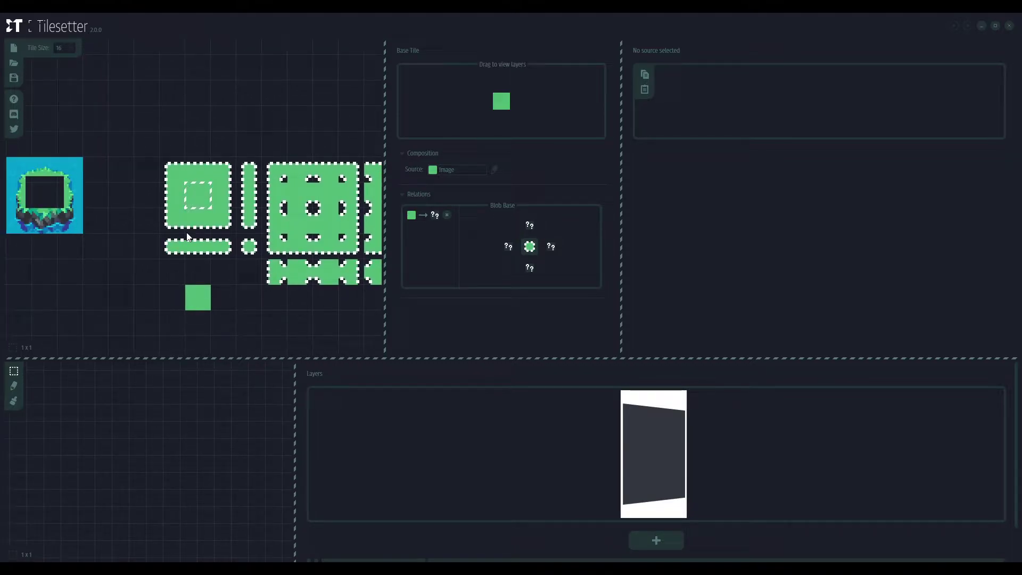
pyautogui.scroll(1, 199, 216)
pyautogui.click(199, 164)
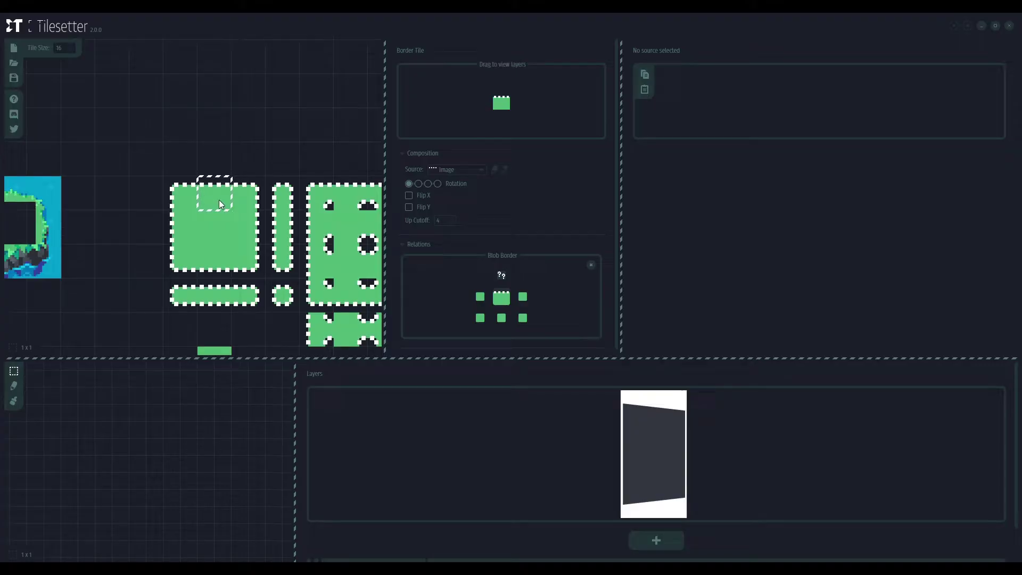
pyautogui.moveTo(219, 201); pyautogui.dragTo(312, 201)
pyautogui.moveTo(67, 184); pyautogui.dragTo(135, 258)
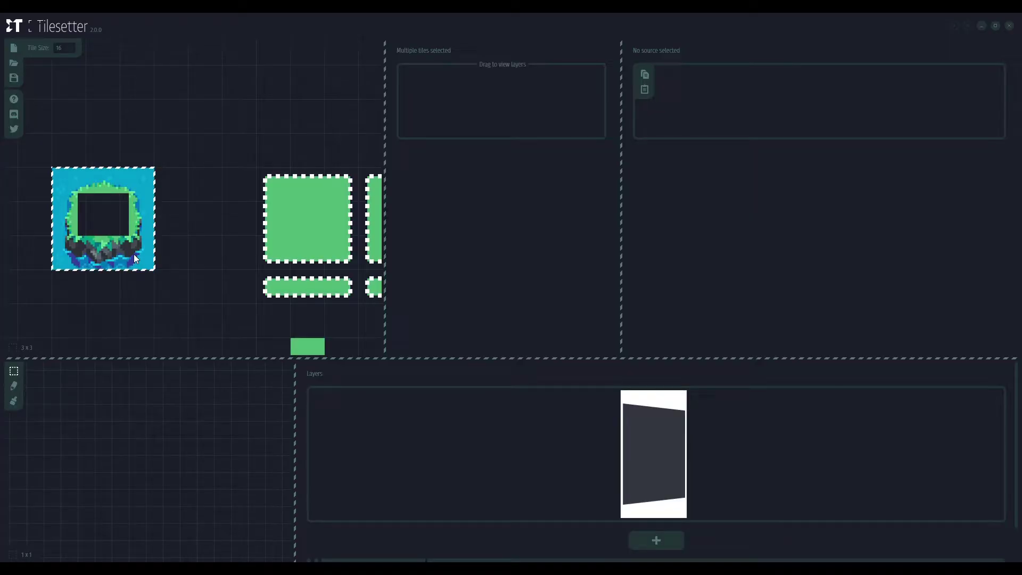
pyautogui.moveTo(272, 233); pyautogui.dragTo(198, 233)
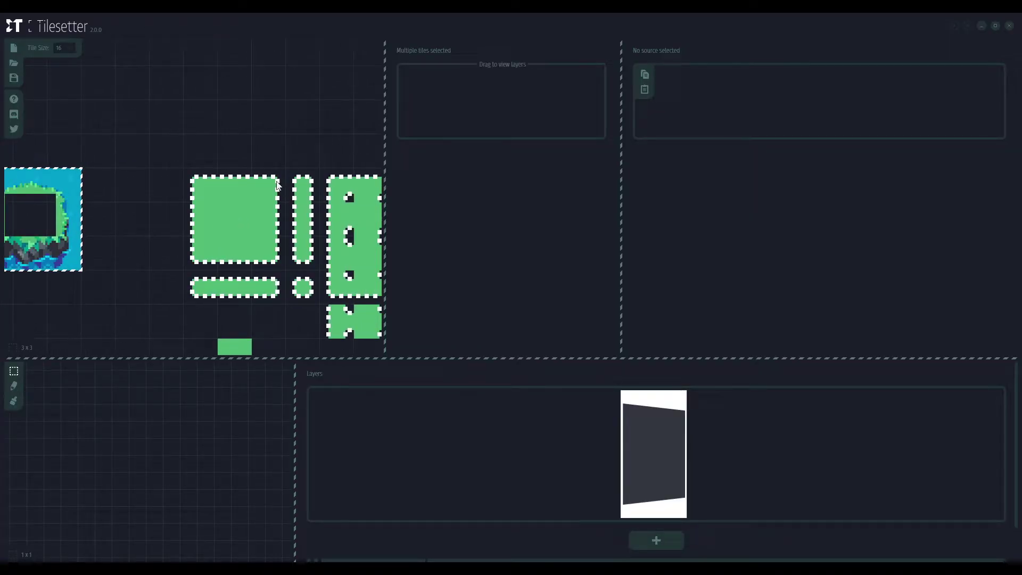
pyautogui.click(221, 190)
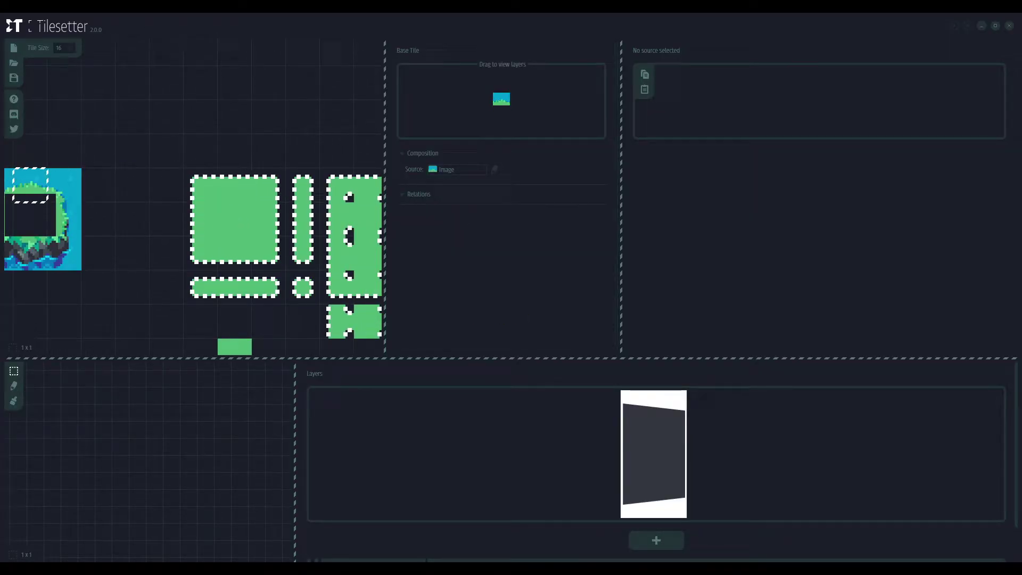
# - Give the big grass tile's top border the grass-top island image as source
pyautogui.click(241, 190)
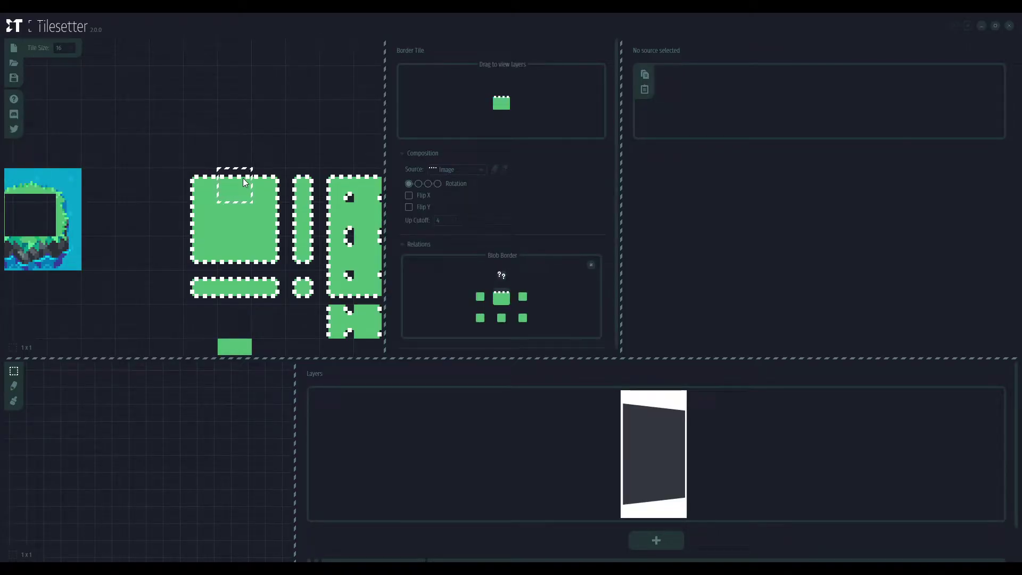
pyautogui.click(447, 170)
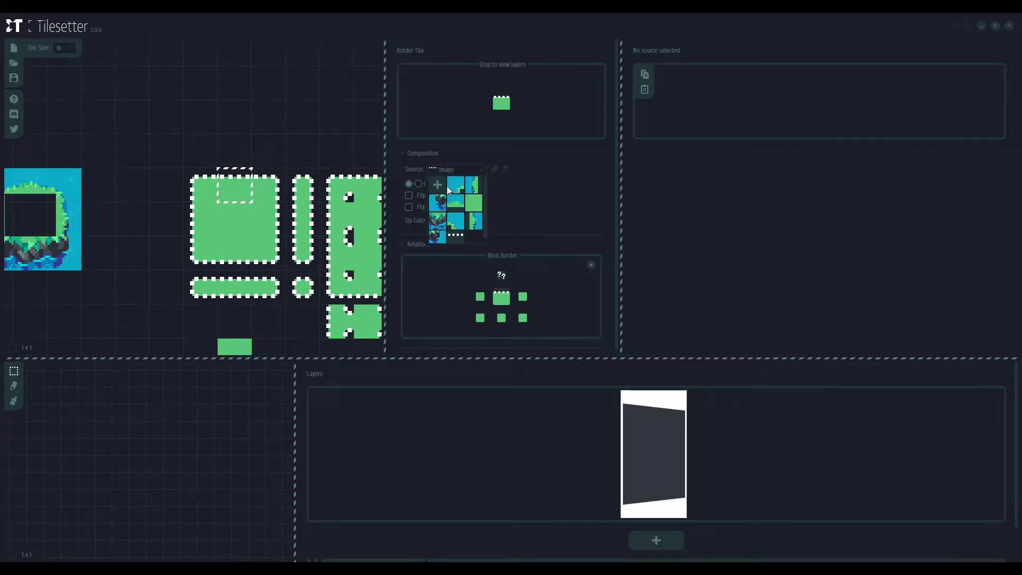
pyautogui.click(446, 186)
pyautogui.click(452, 170)
pyautogui.click(456, 208)
# - Fill the left edge tile with the grass-water image, rotated to face outward
pyautogui.click(204, 220)
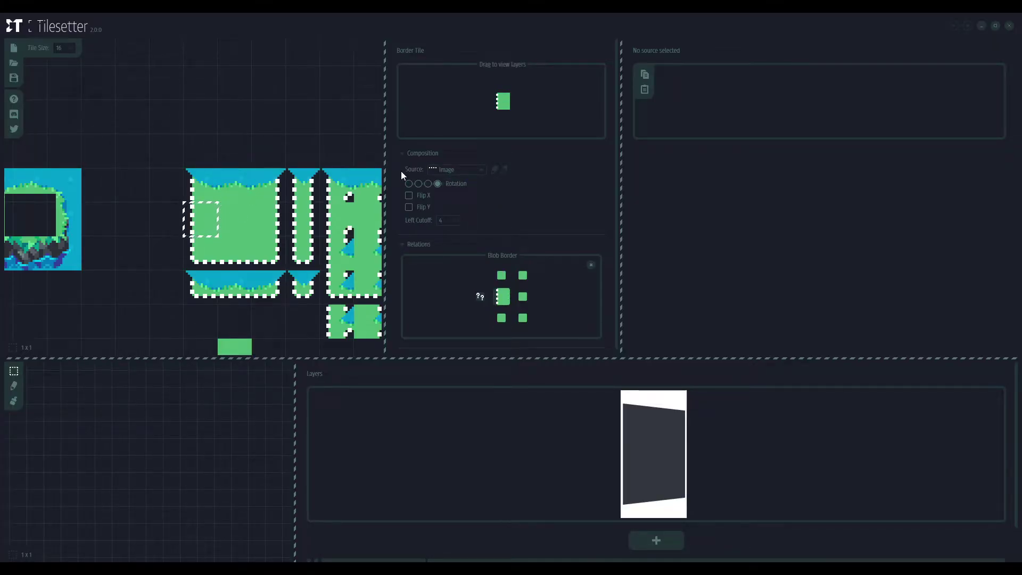
pyautogui.click(432, 169)
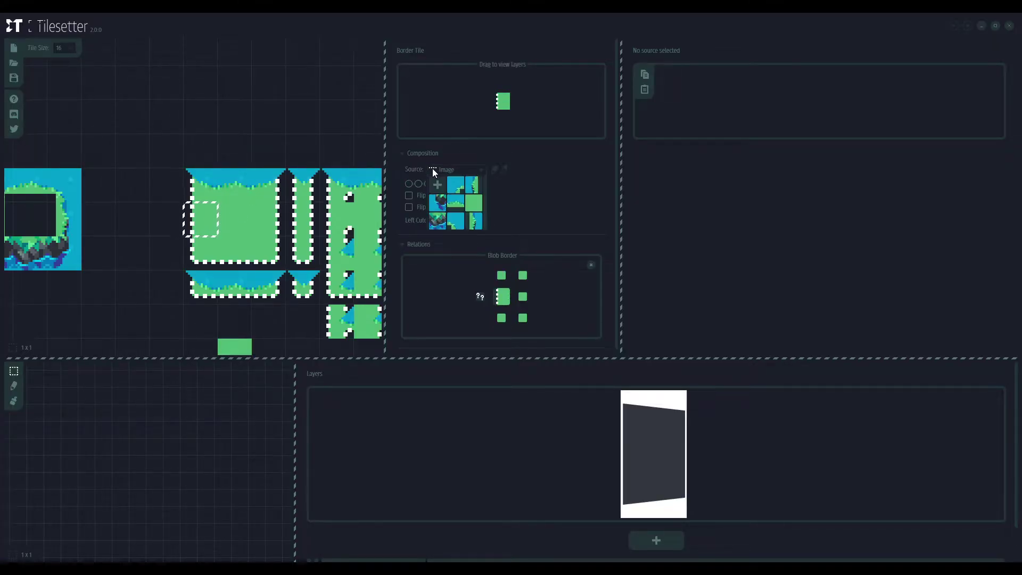
pyautogui.click(474, 186)
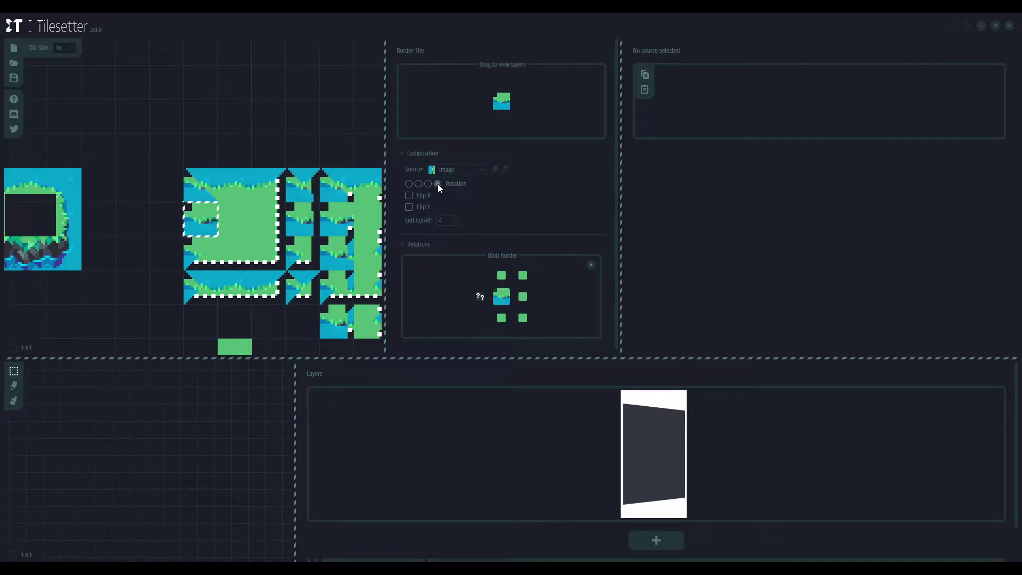
pyautogui.click(409, 183)
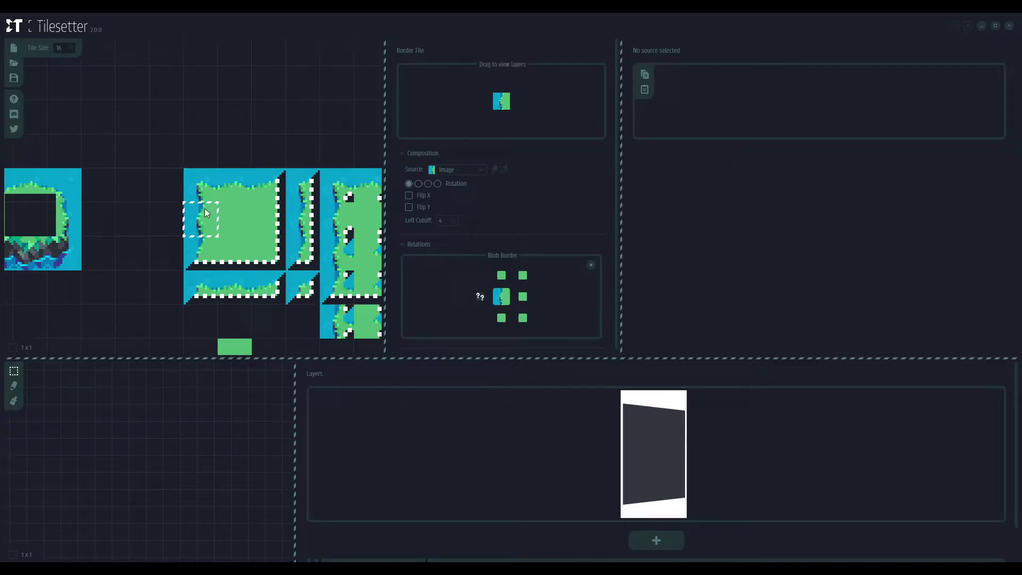
# - Assign an edge image to the right edge and the rocky cliff image to the bottom edge
pyautogui.click(267, 221)
pyautogui.click(448, 174)
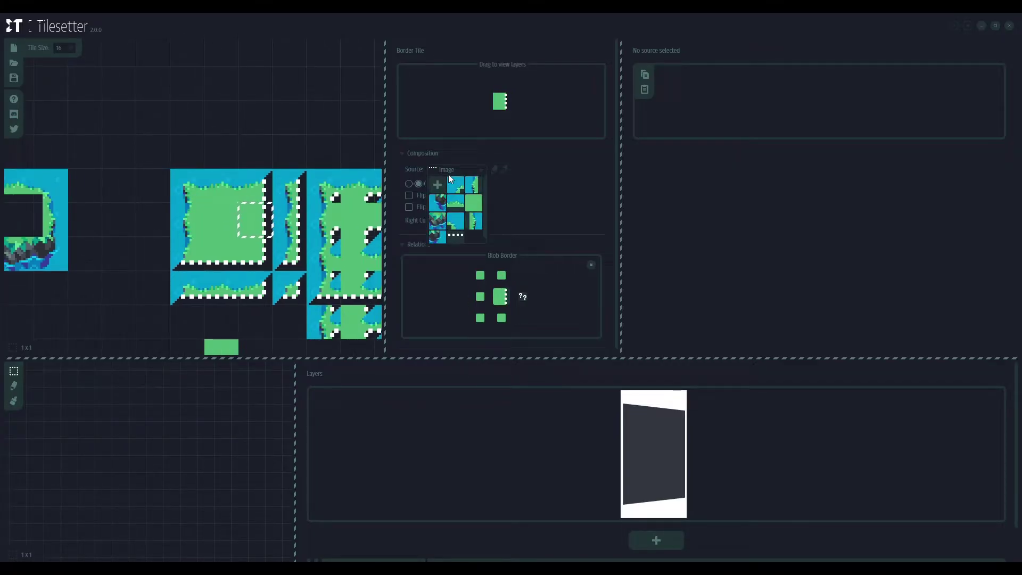
pyautogui.click(459, 204)
pyautogui.click(222, 253)
pyautogui.click(449, 174)
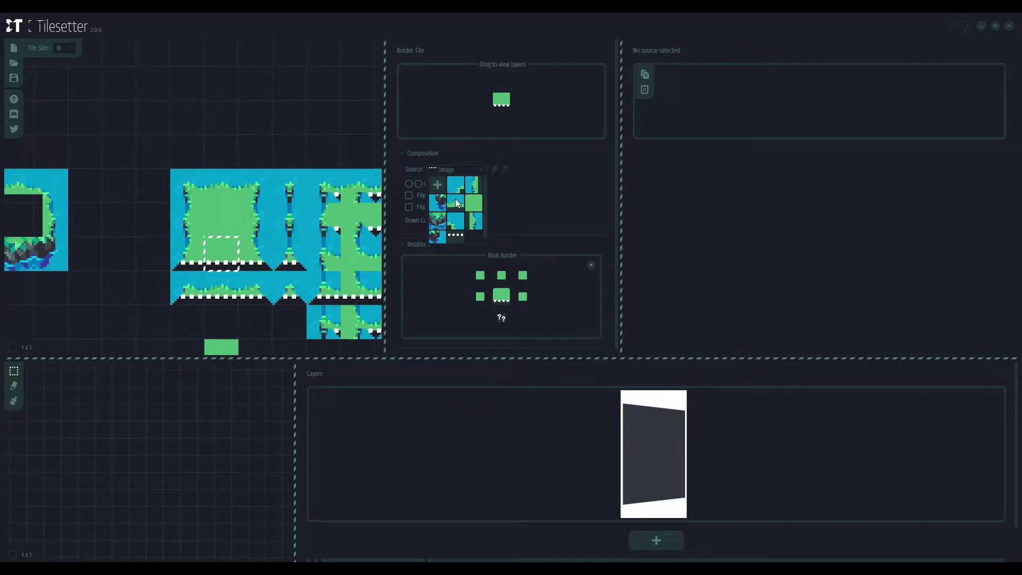
pyautogui.click(441, 219)
# - Turn off Composite on the top-left corner tile and give it a grass corner image
pyautogui.click(191, 204)
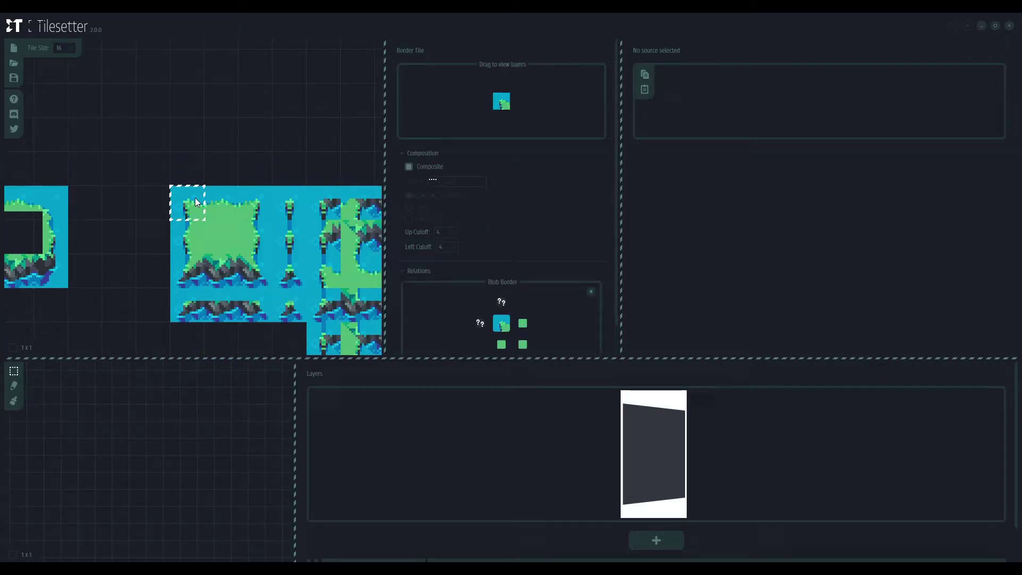
pyautogui.scroll(1, 191, 205)
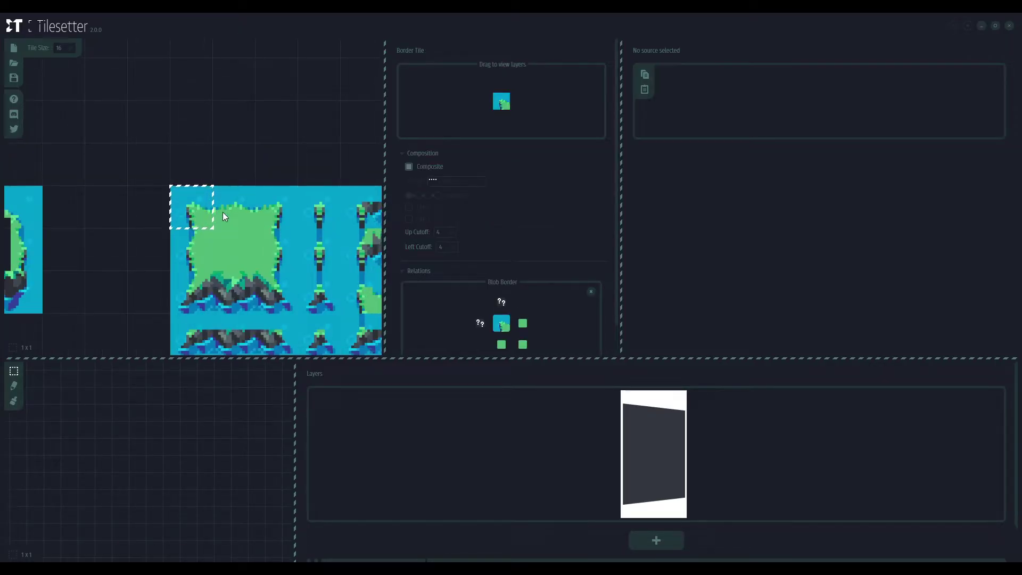
pyautogui.moveTo(222, 212); pyautogui.dragTo(229, 187)
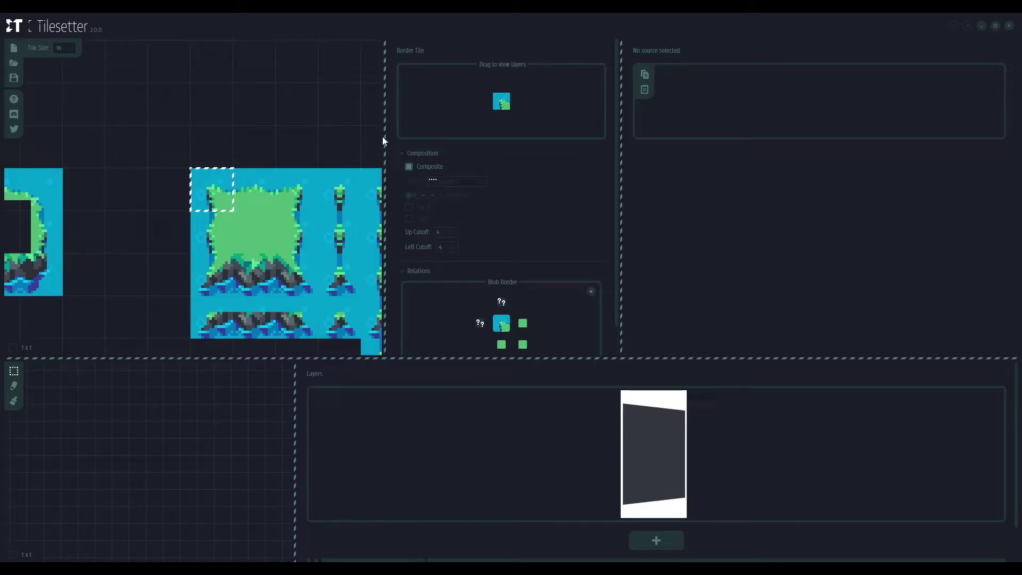
pyautogui.moveTo(501, 102)
pyautogui.mouseDown()
pyautogui.moveTo(520, 113)
pyautogui.moveTo(509, 109)
pyautogui.mouseUp()
pyautogui.scroll(-1, 132, 222)
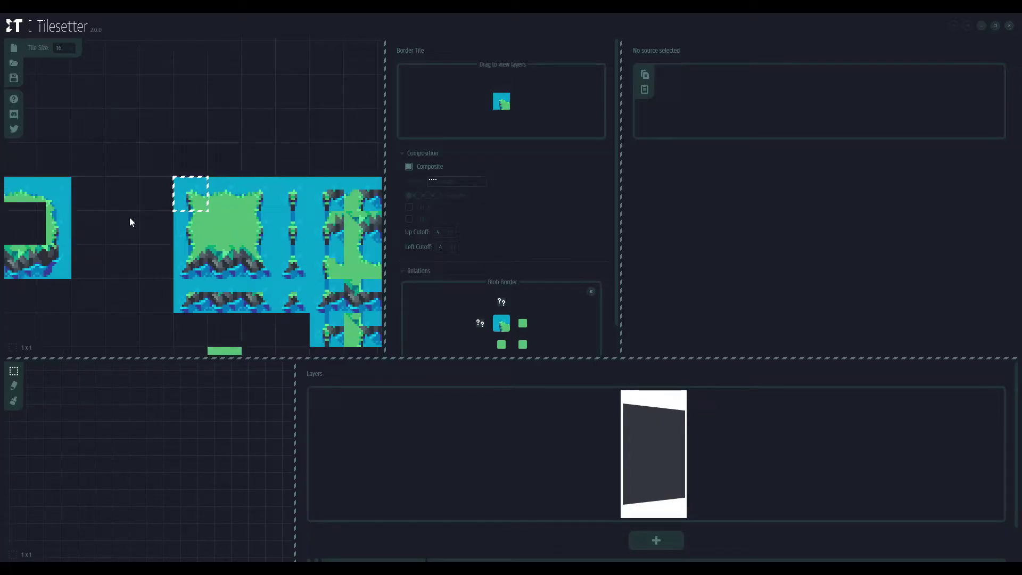
pyautogui.moveTo(131, 222); pyautogui.dragTo(243, 204)
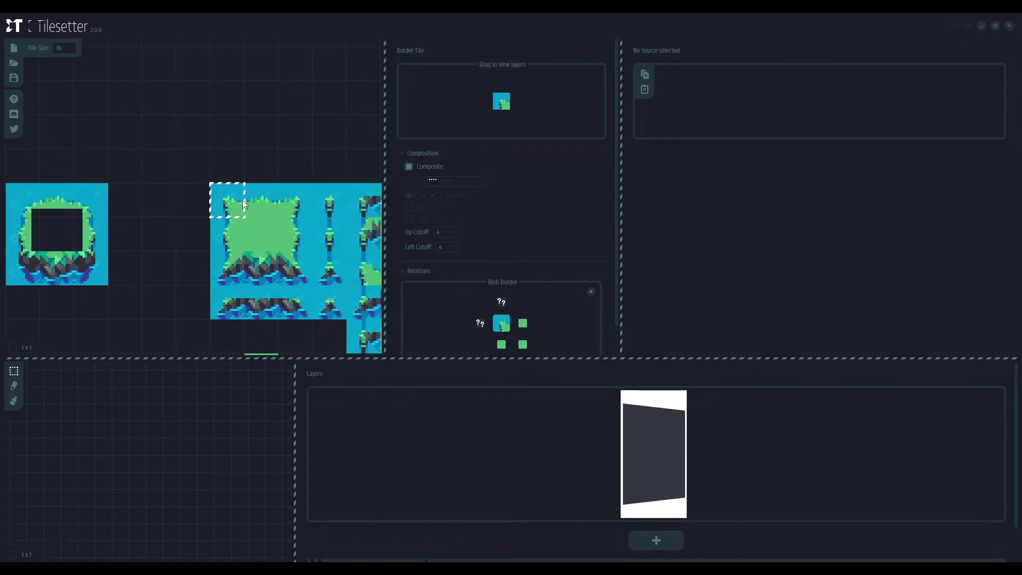
pyautogui.click(409, 168)
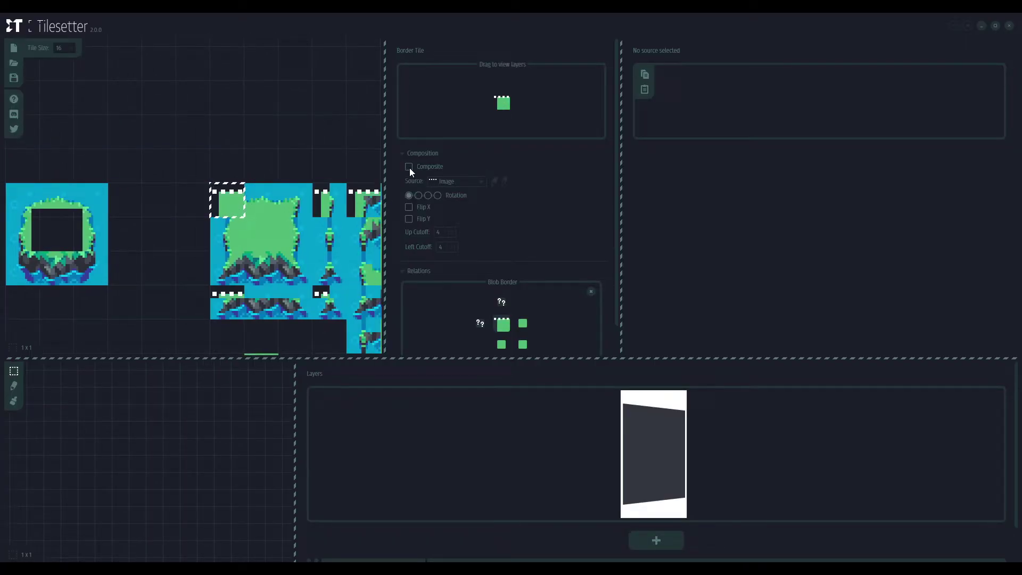
pyautogui.click(444, 183)
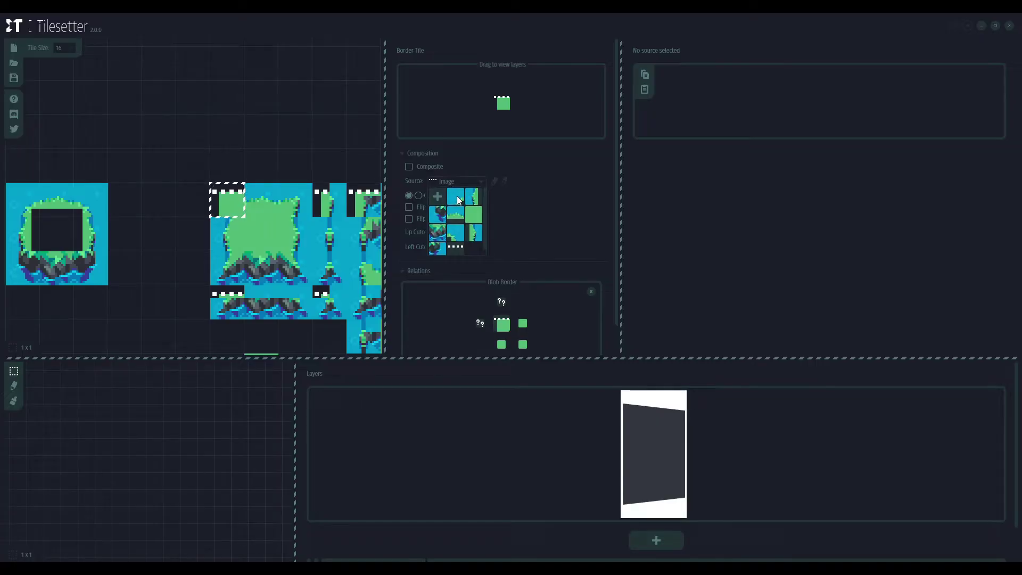
pyautogui.click(447, 216)
# - Step to the neighbouring border tile, then select the plain green island base tile
pyautogui.press('Left')
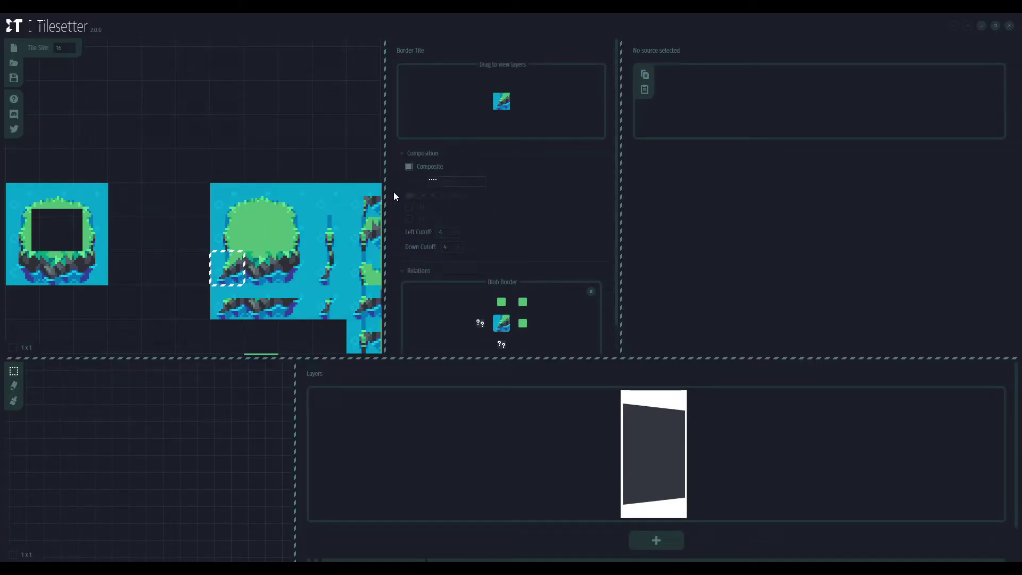
pyautogui.scroll(-2, 302, 247)
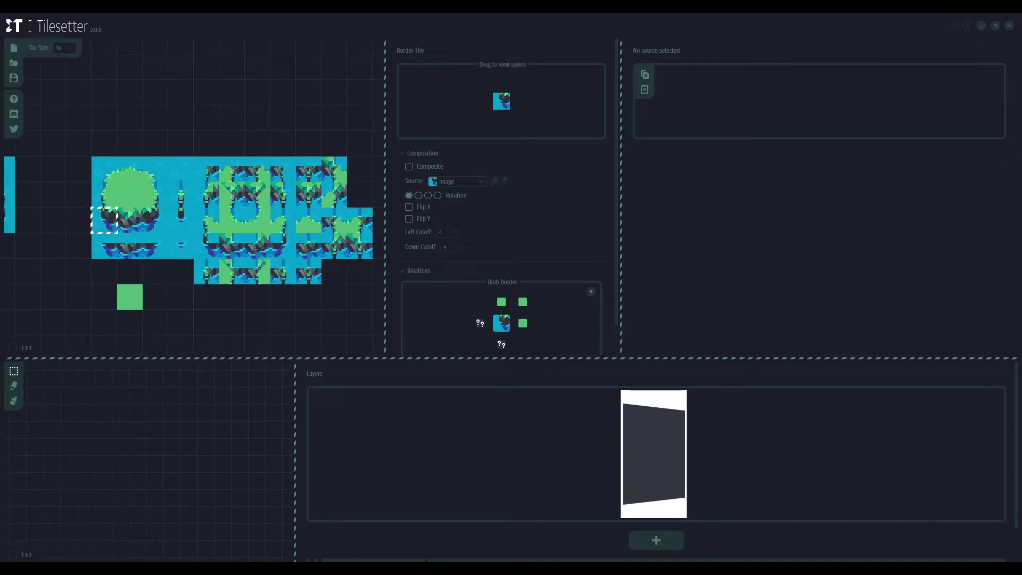
pyautogui.click(129, 204)
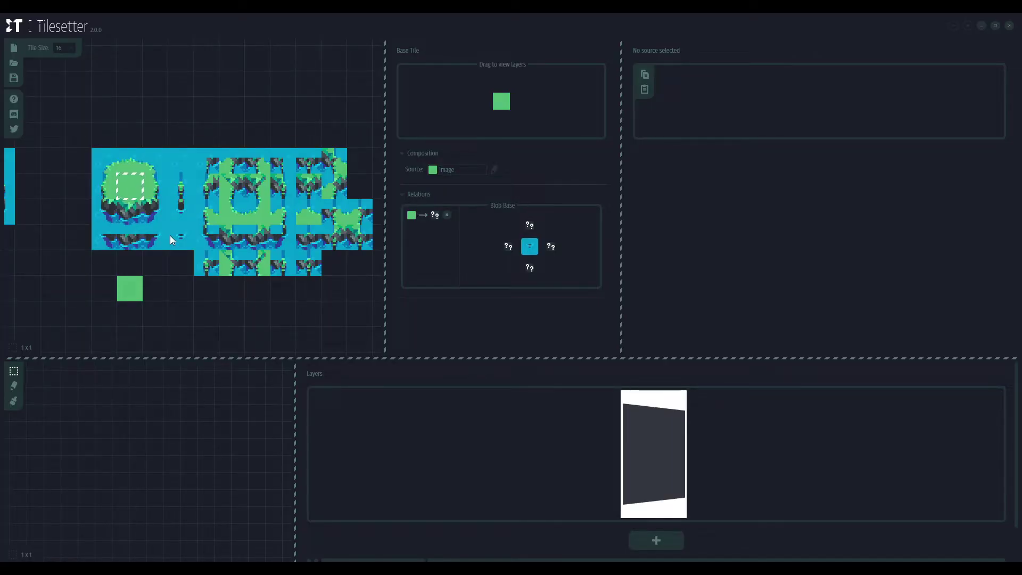
# - Paint a grassy island on the lower test map with the brush and a blob tile
pyautogui.moveTo(187, 234)
pyautogui.mouseDown()
pyautogui.moveTo(215, 236)
pyautogui.moveTo(182, 234)
pyautogui.mouseUp()
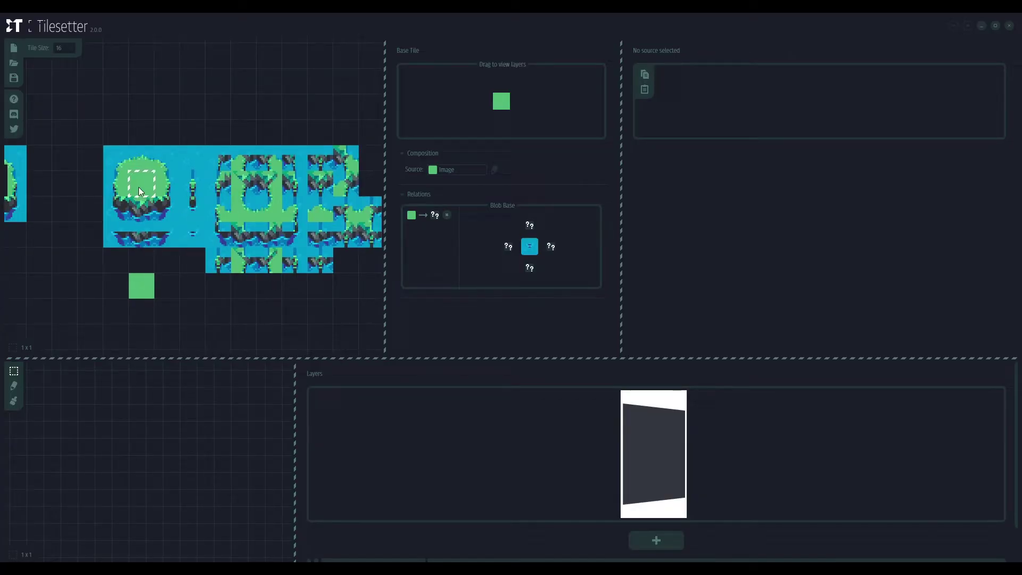
pyautogui.click(14, 401)
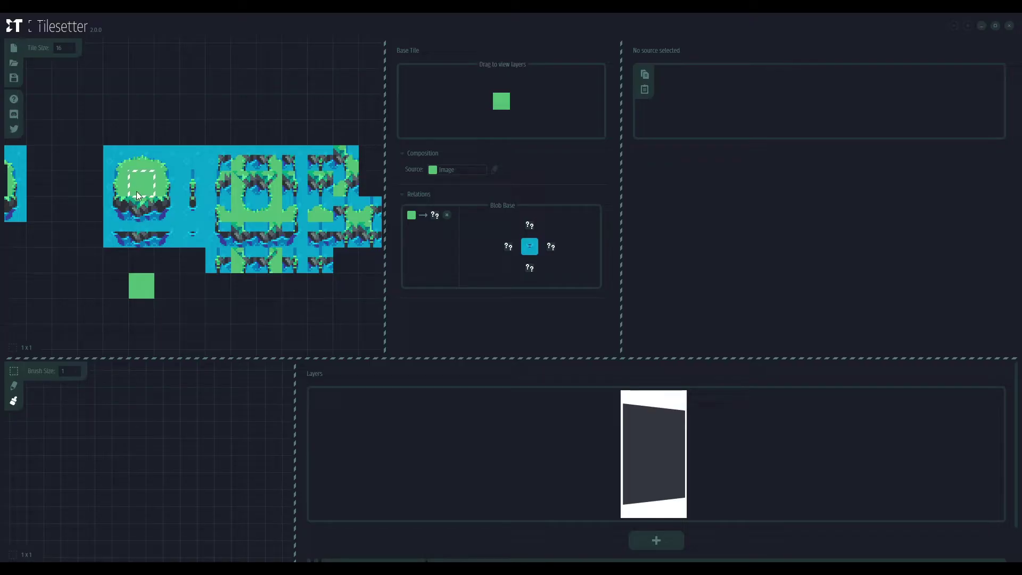
pyautogui.click(244, 186)
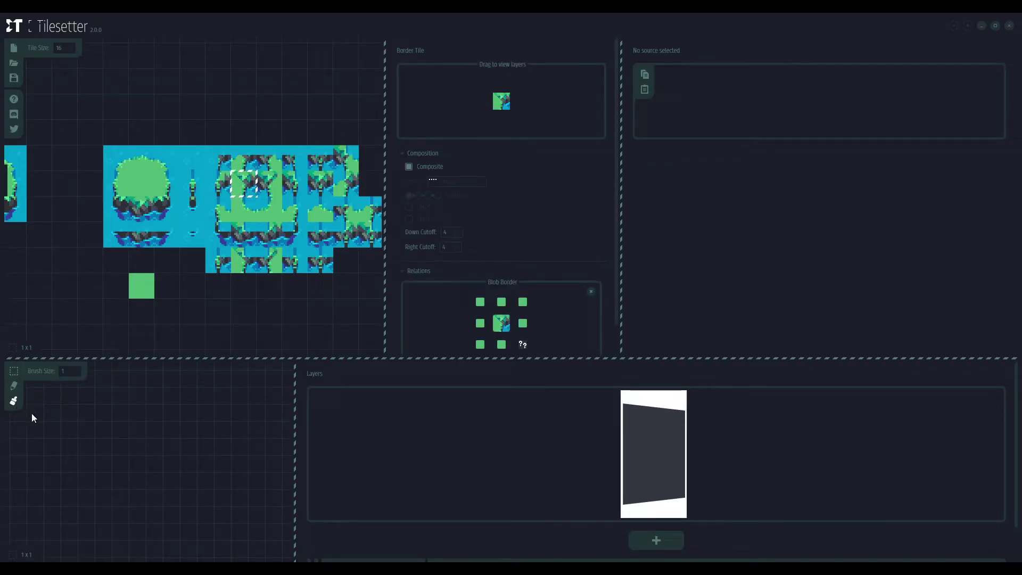
pyautogui.moveTo(116, 430)
pyautogui.mouseDown()
pyautogui.moveTo(122, 454)
pyautogui.moveTo(154, 430)
pyautogui.moveTo(125, 458)
pyautogui.moveTo(102, 435)
pyautogui.moveTo(143, 411)
pyautogui.moveTo(179, 422)
pyautogui.moveTo(178, 465)
pyautogui.moveTo(109, 475)
pyautogui.moveTo(180, 472)
pyautogui.moveTo(199, 432)
pyautogui.moveTo(196, 487)
pyautogui.moveTo(139, 499)
pyautogui.moveTo(155, 481)
pyautogui.moveTo(202, 518)
pyautogui.moveTo(224, 489)
pyautogui.mouseUp()
pyautogui.scroll(-2, 151, 136)
pyautogui.click(152, 136)
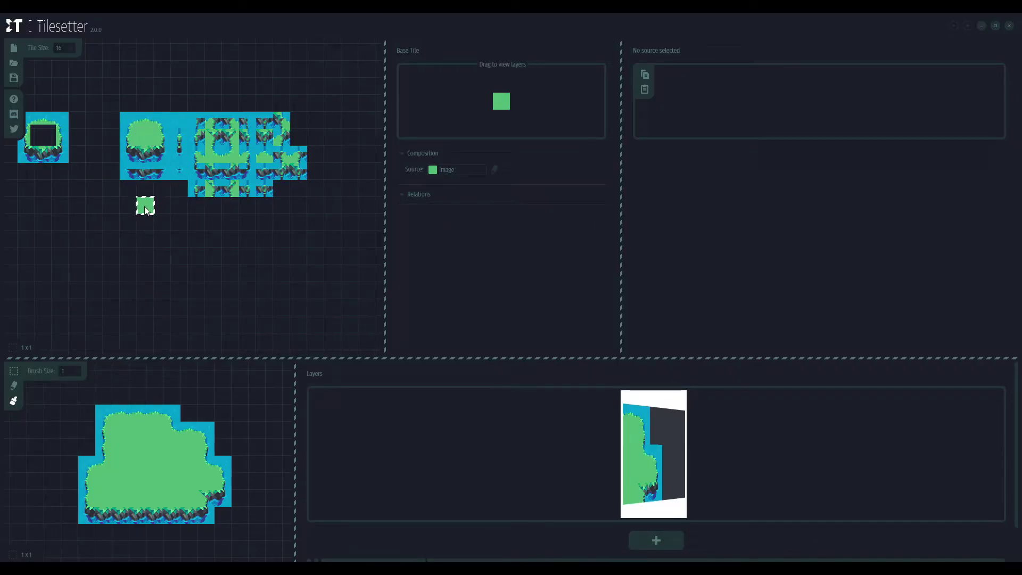
# - Move the green tile two cells down and generate Wang borders around it
pyautogui.moveTo(145, 206); pyautogui.dragTo(149, 243)
pyautogui.rightClick(149, 243)
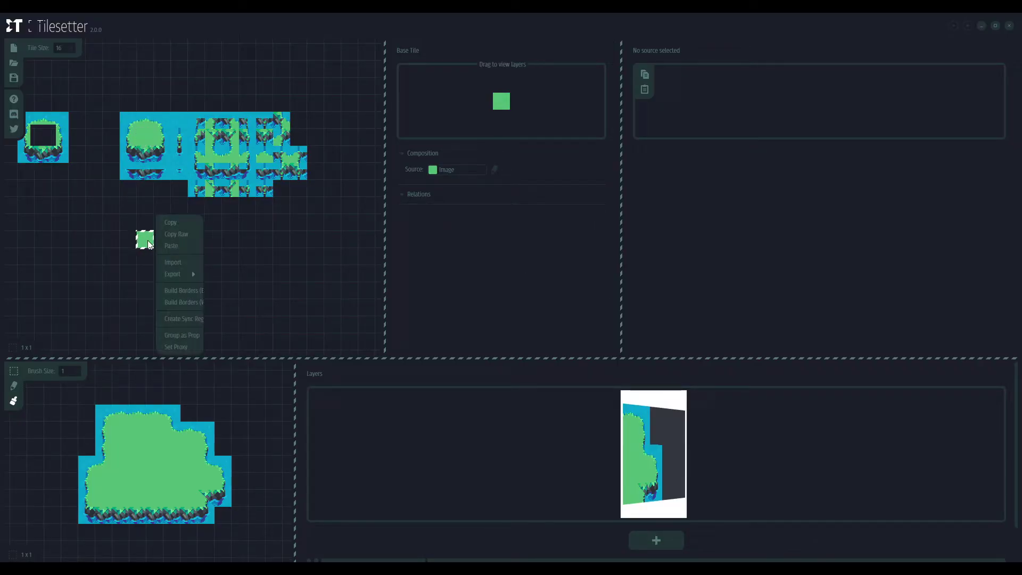
pyautogui.click(195, 291)
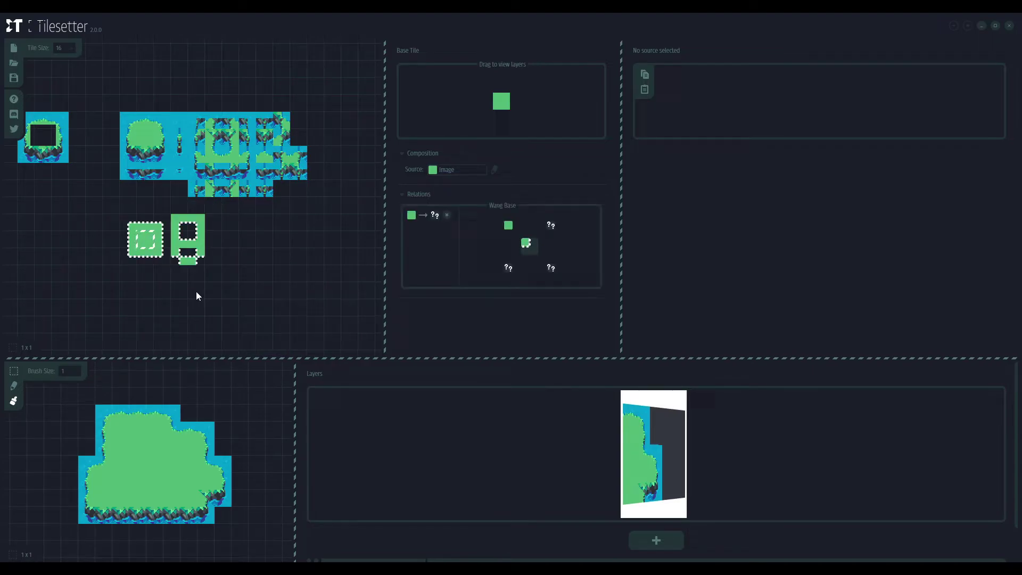
pyautogui.scroll(2, 154, 224)
pyautogui.click(241, 250)
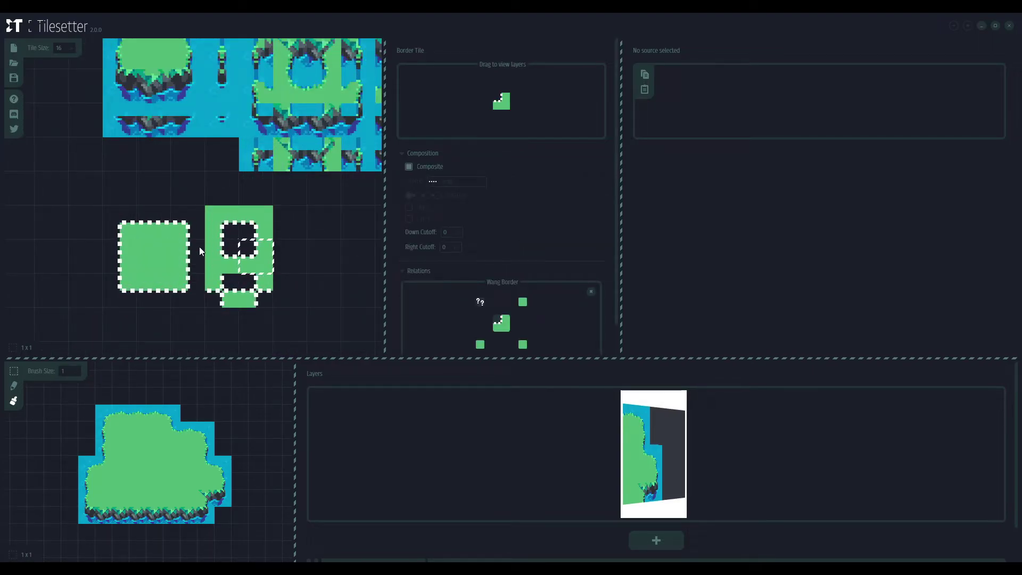
# - Give the left square's top edge a grass-edge image and start on its top-right corner
pyautogui.click(161, 229)
pyautogui.scroll(-1, 161, 229)
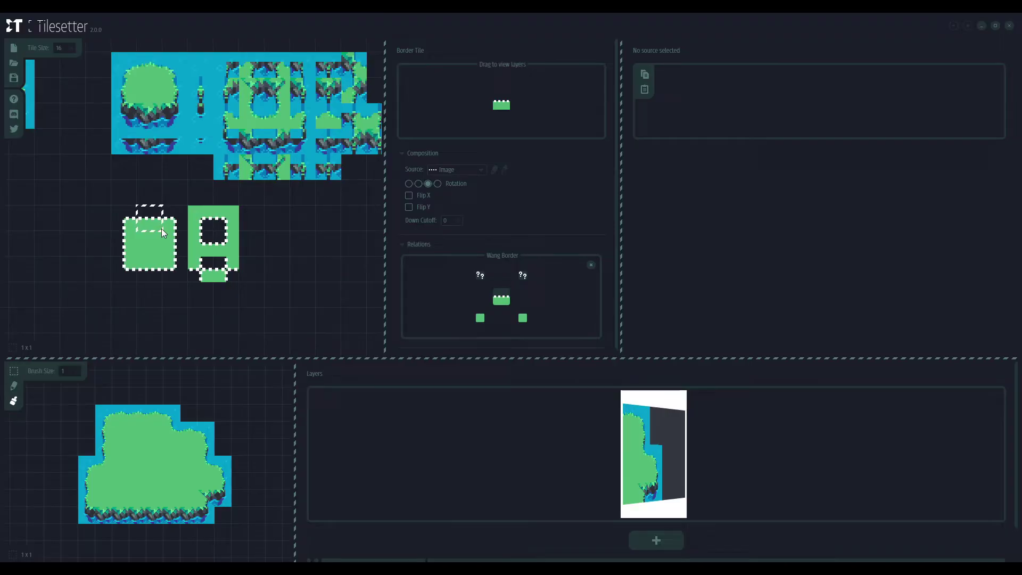
pyautogui.moveTo(161, 229); pyautogui.dragTo(177, 239)
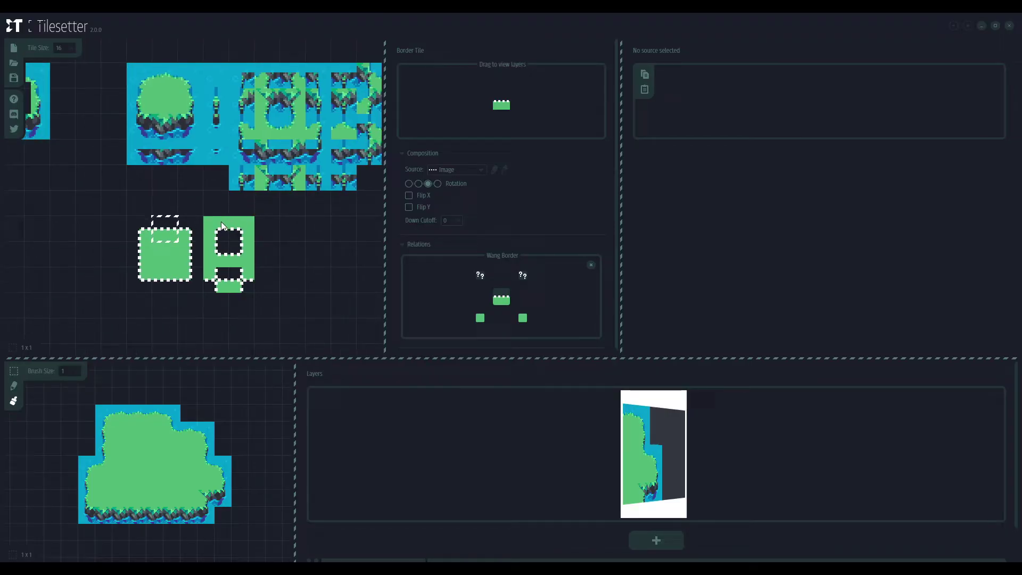
pyautogui.scroll(-1, 222, 221)
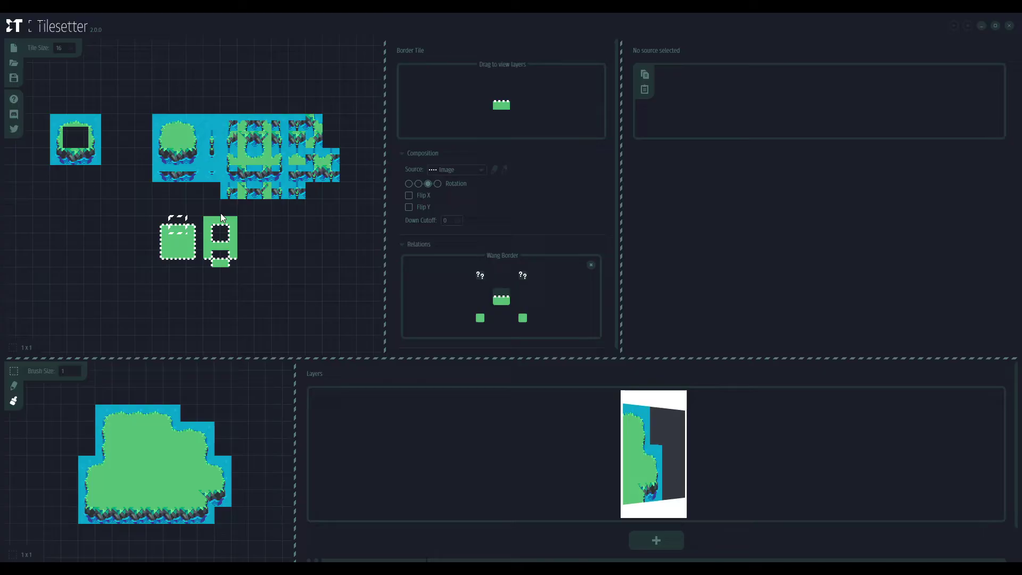
pyautogui.scroll(2, 221, 213)
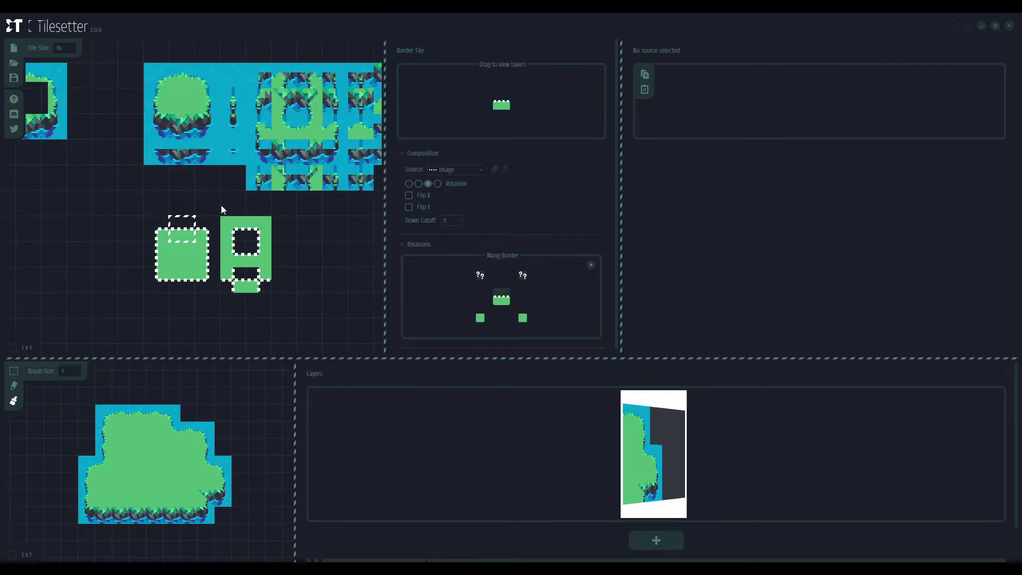
pyautogui.click(467, 170)
pyautogui.click(461, 198)
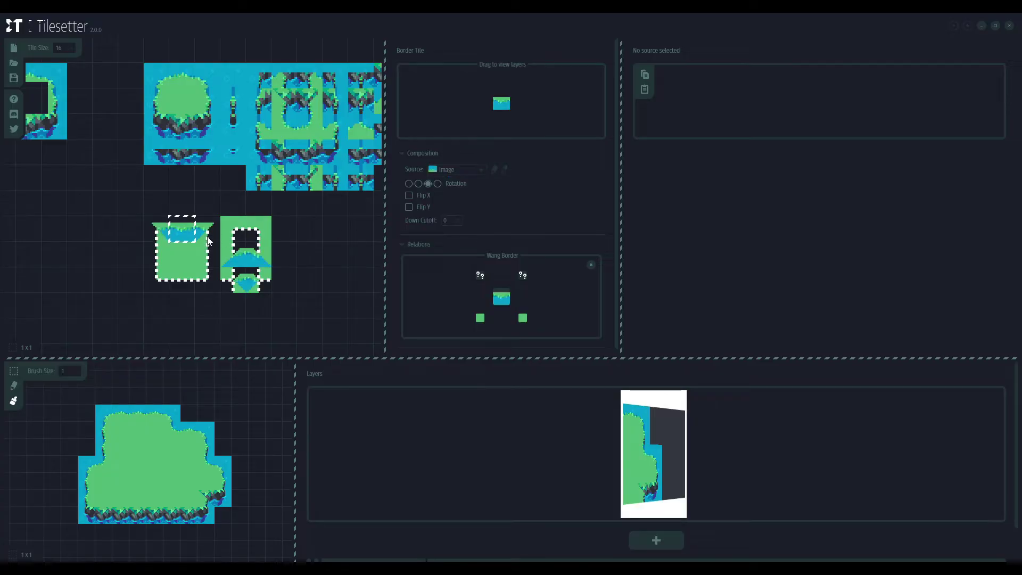
pyautogui.click(408, 184)
pyautogui.click(458, 181)
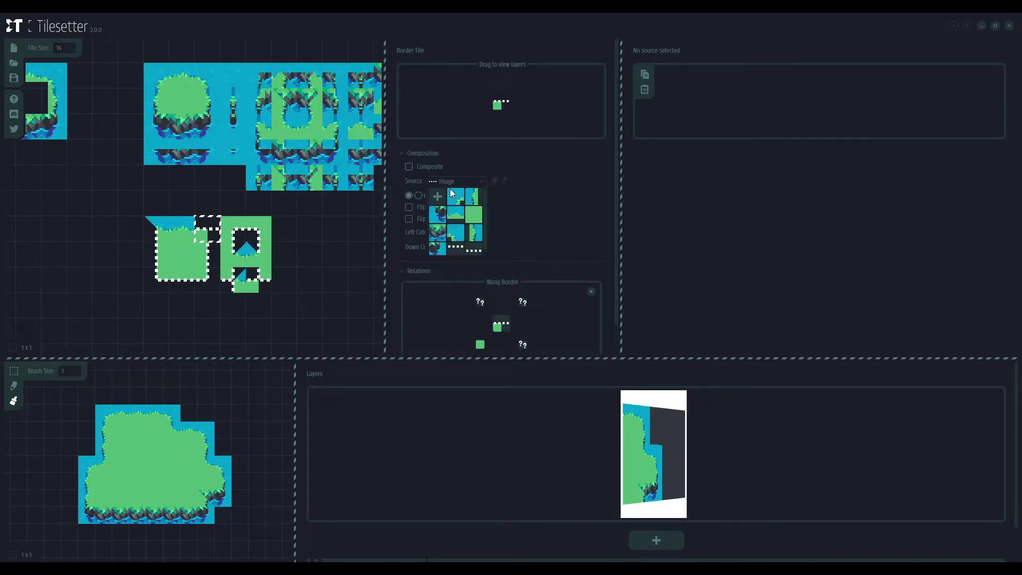
# - Use the plain grass base tile as image source, then paint a larger connected island on the preview
pyautogui.click(459, 238)
pyautogui.click(224, 254)
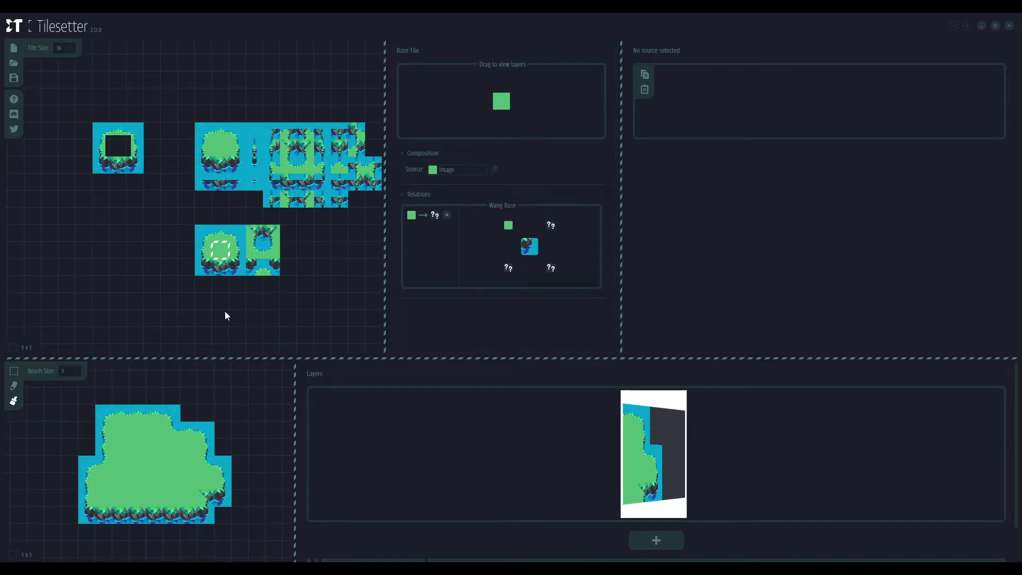
pyautogui.hscroll(4, 249, 445)
pyautogui.moveTo(249, 445)
pyautogui.mouseDown()
pyautogui.moveTo(204, 470)
pyautogui.moveTo(217, 434)
pyautogui.mouseUp()
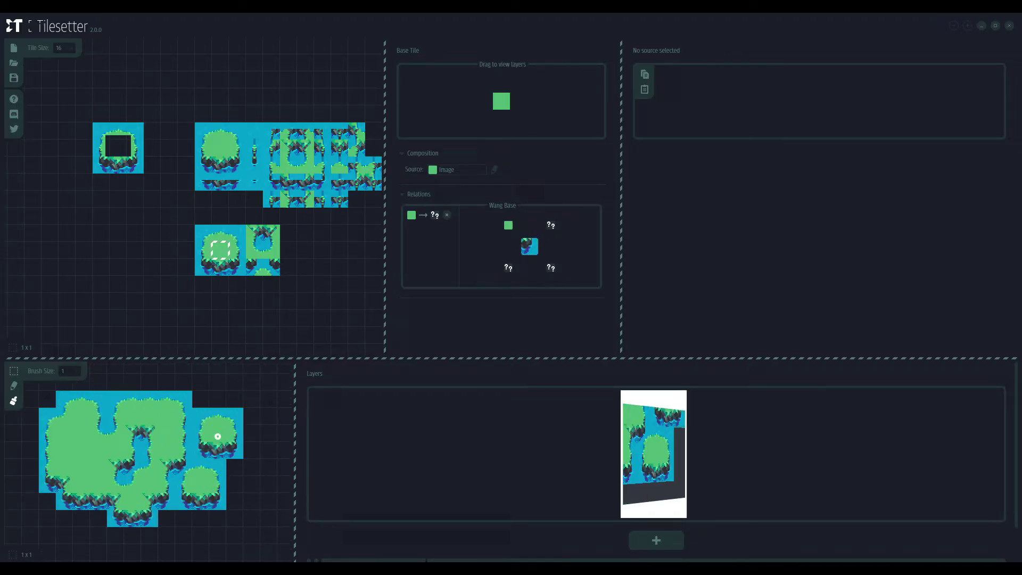
pyautogui.moveTo(253, 472)
pyautogui.mouseDown()
pyautogui.moveTo(227, 482)
pyautogui.moveTo(239, 470)
pyautogui.moveTo(221, 454)
pyautogui.mouseUp()
# - Select the whole 11 x 5 blob tileset on the top canvas
pyautogui.scroll(-2, 222, 455)
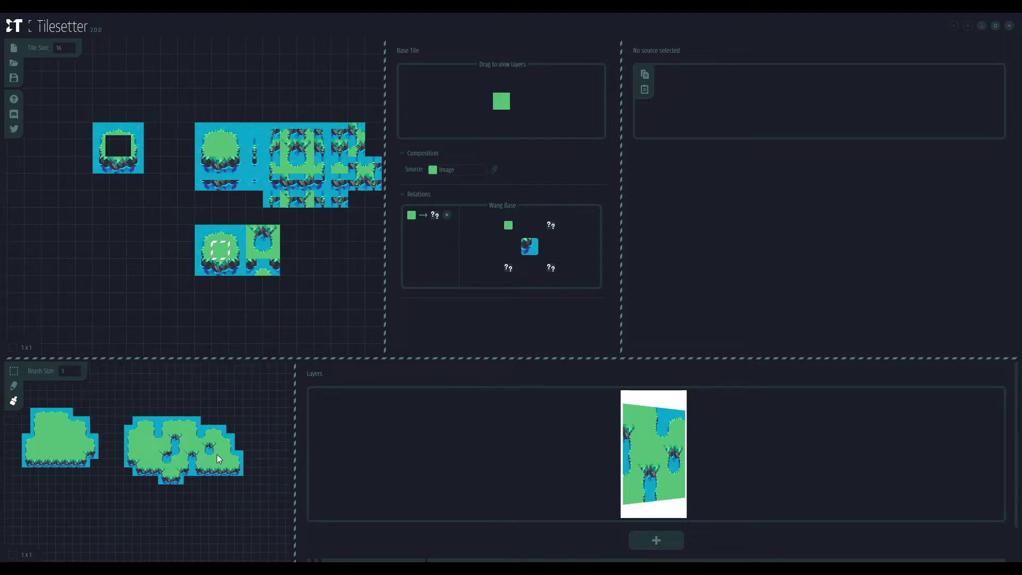
pyautogui.moveTo(277, 160); pyautogui.dragTo(212, 219)
pyautogui.click(252, 245)
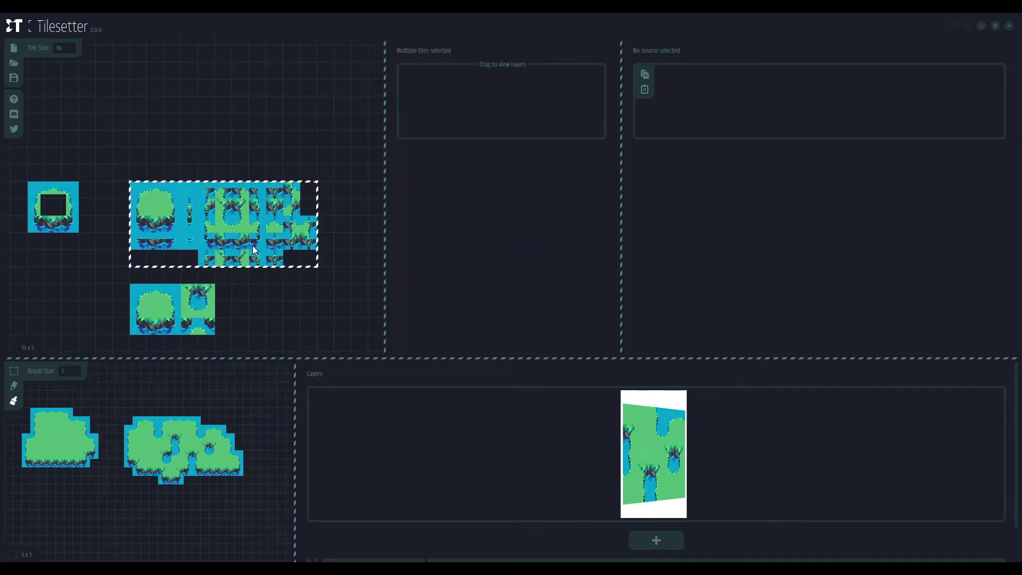
# - Export the selected blob tileset to Godot format under the name blobtileset
pyautogui.rightClick(237, 250)
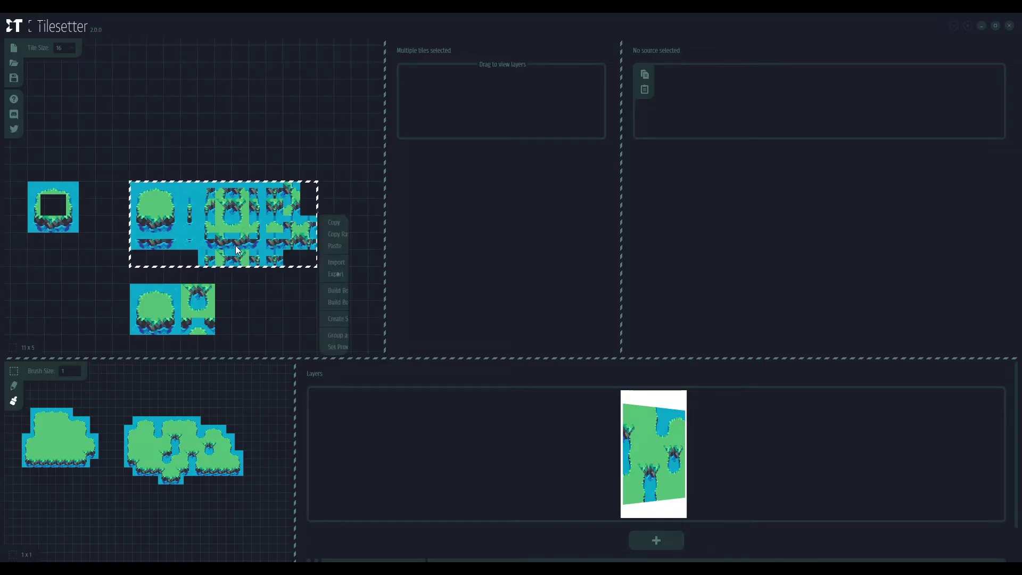
pyautogui.moveTo(295, 259)
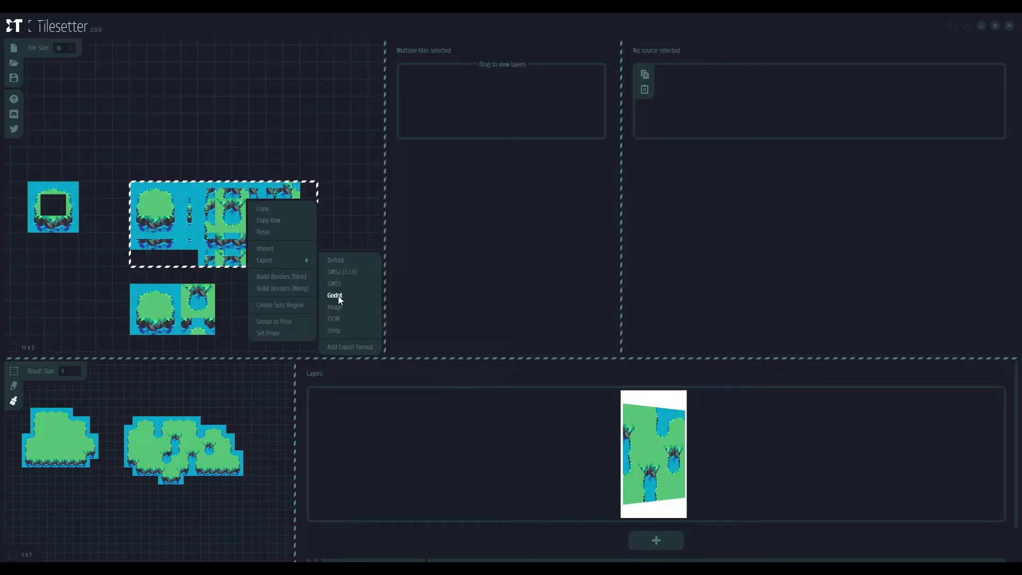
pyautogui.click(336, 296)
pyautogui.write('blob')
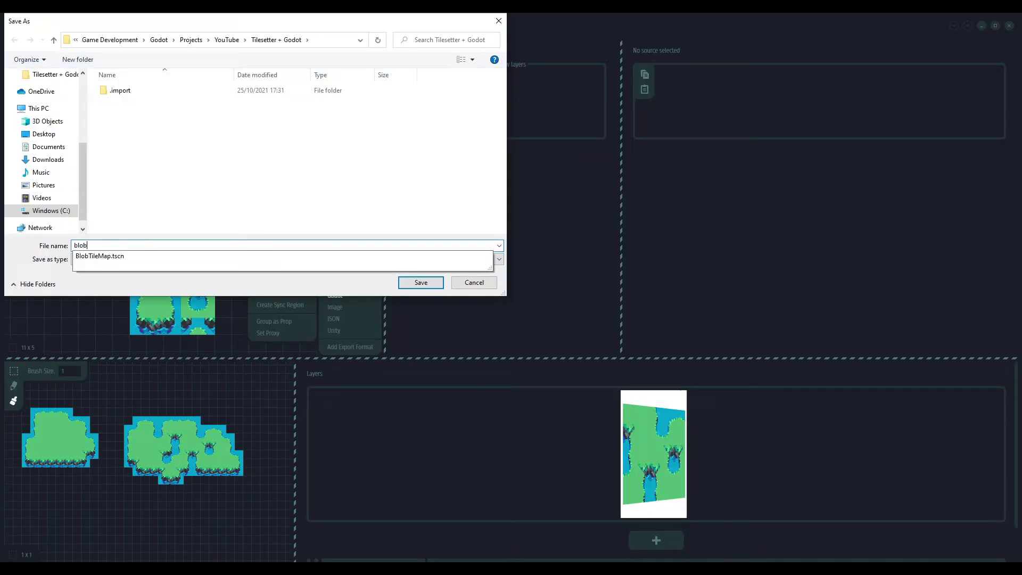
pyautogui.write('tileset')
pyautogui.press('Return')
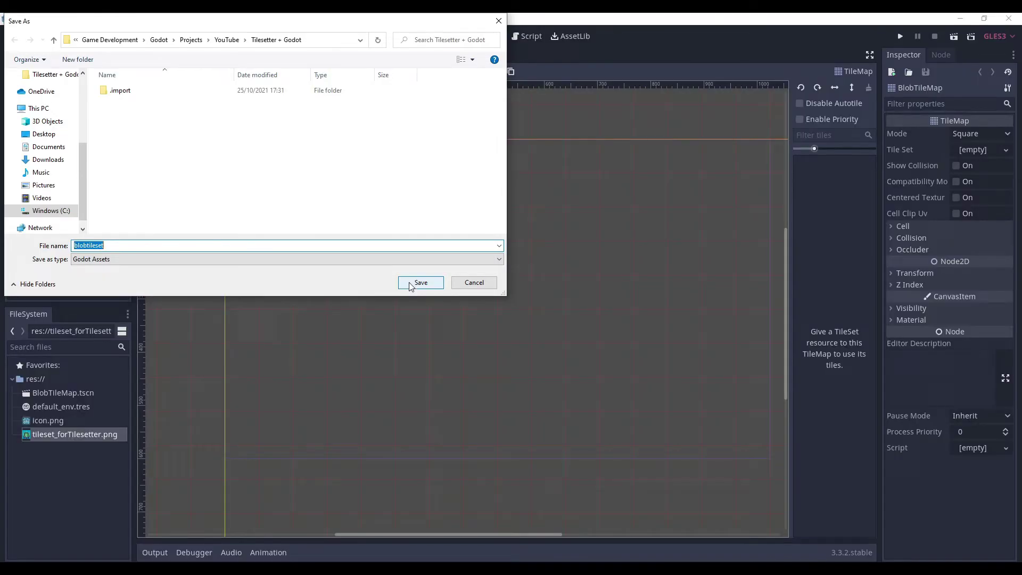
pyautogui.moveTo(216, 554)
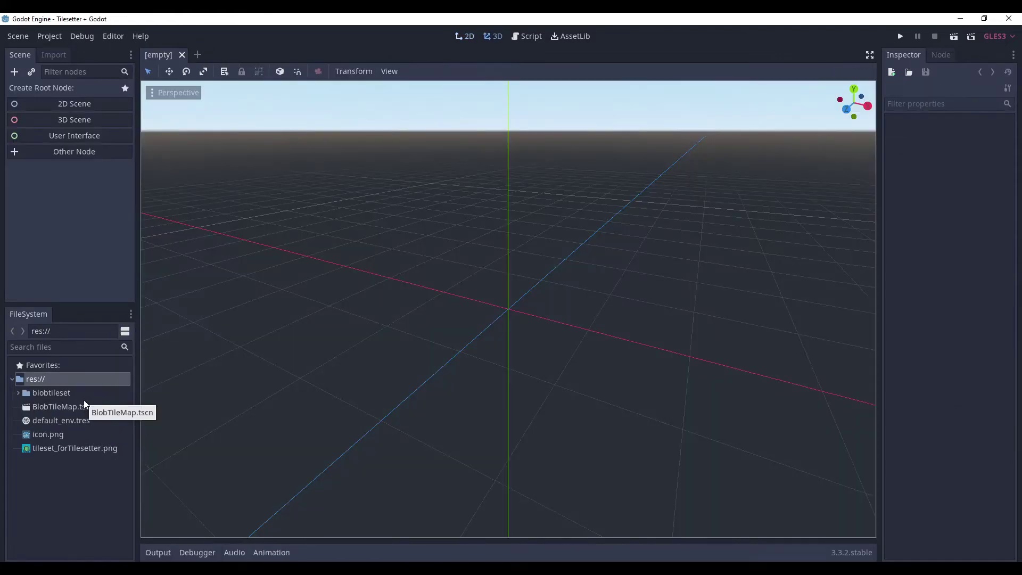
# - Inspect the exported blobtileset folder's tileset image and TileSet resource in Godot
pyautogui.doubleClick(69, 396)
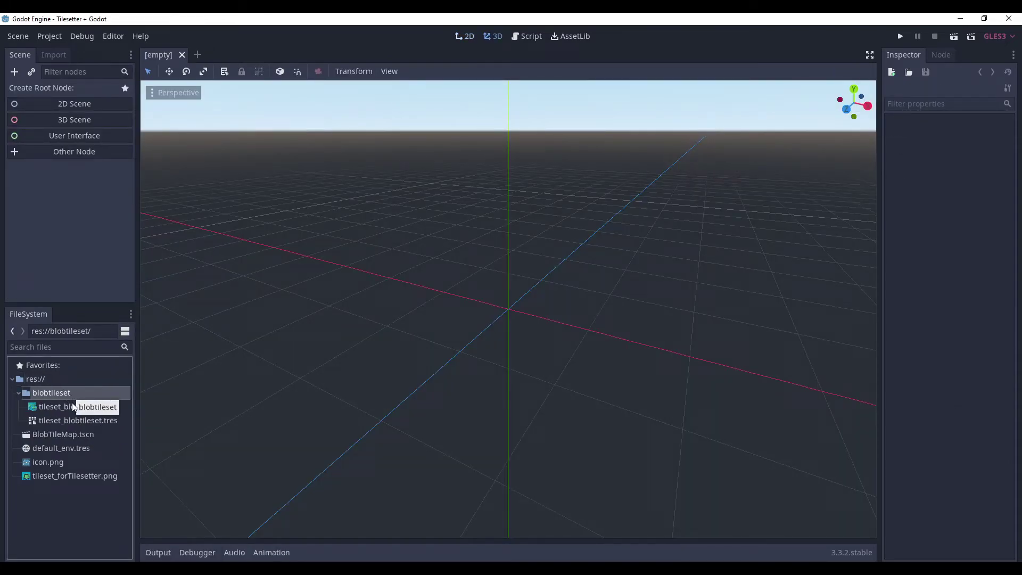
pyautogui.click(74, 408)
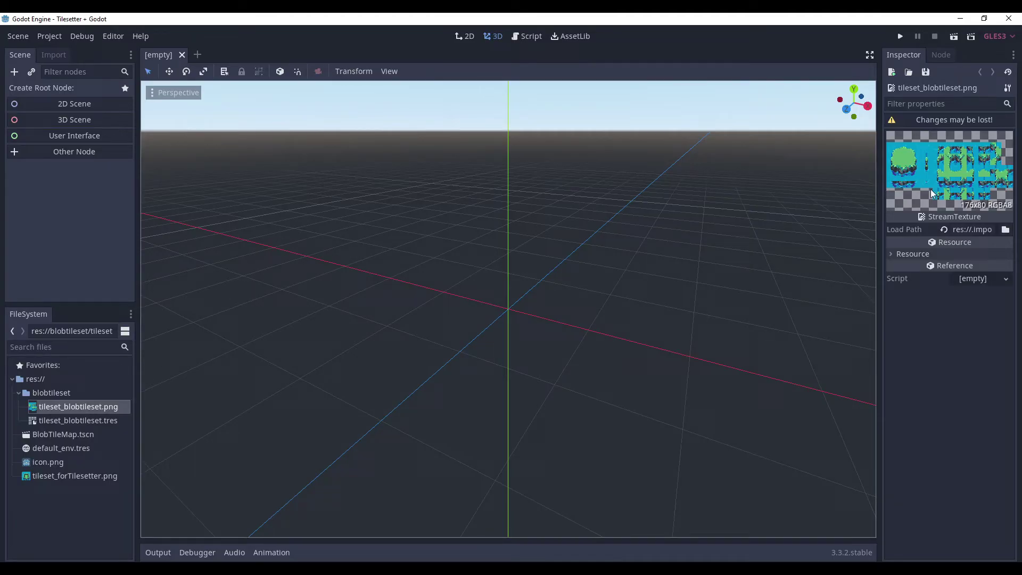
pyautogui.click(54, 424)
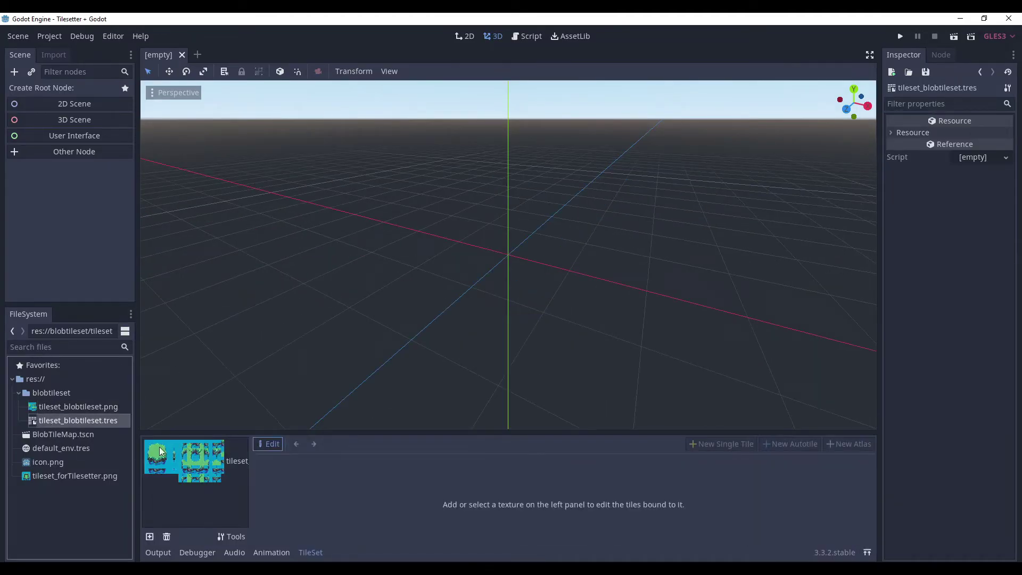
# - Open the BlobTileMap scene and assign tileset_blobtileset.tres as the map's Tile Set
pyautogui.doubleClick(103, 436)
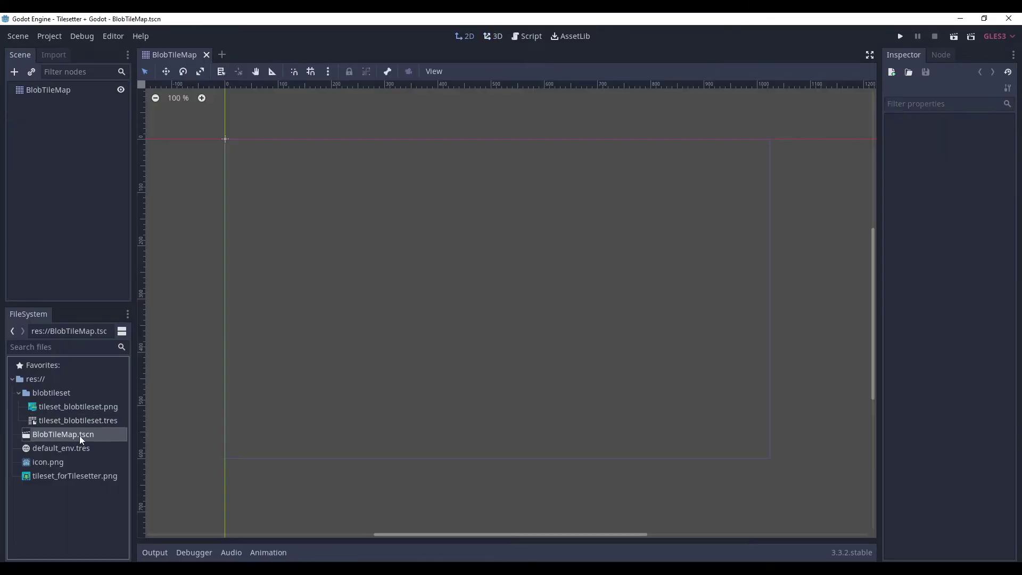
pyautogui.click(51, 93)
pyautogui.click(74, 421)
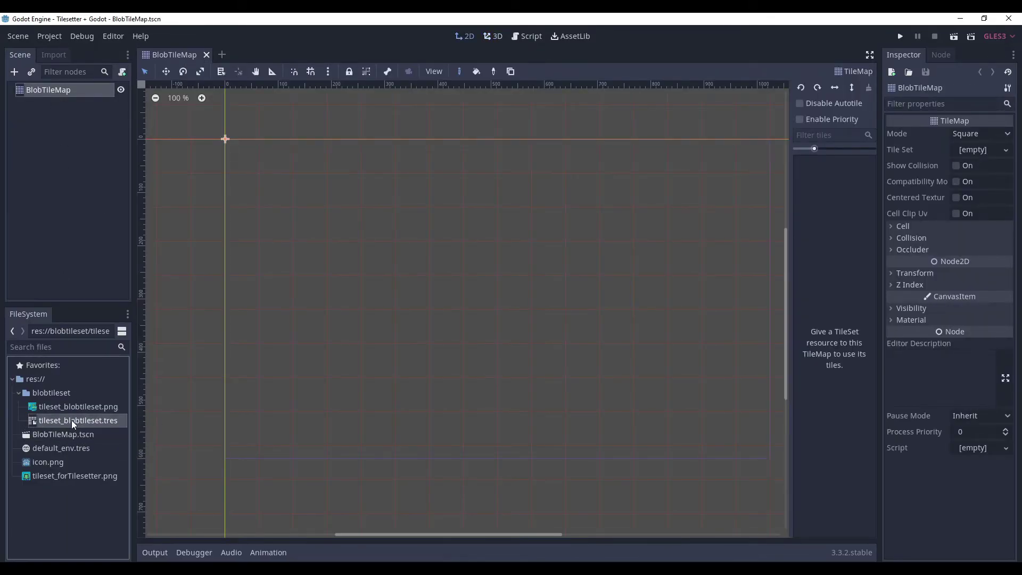
pyautogui.moveTo(73, 421); pyautogui.dragTo(953, 158)
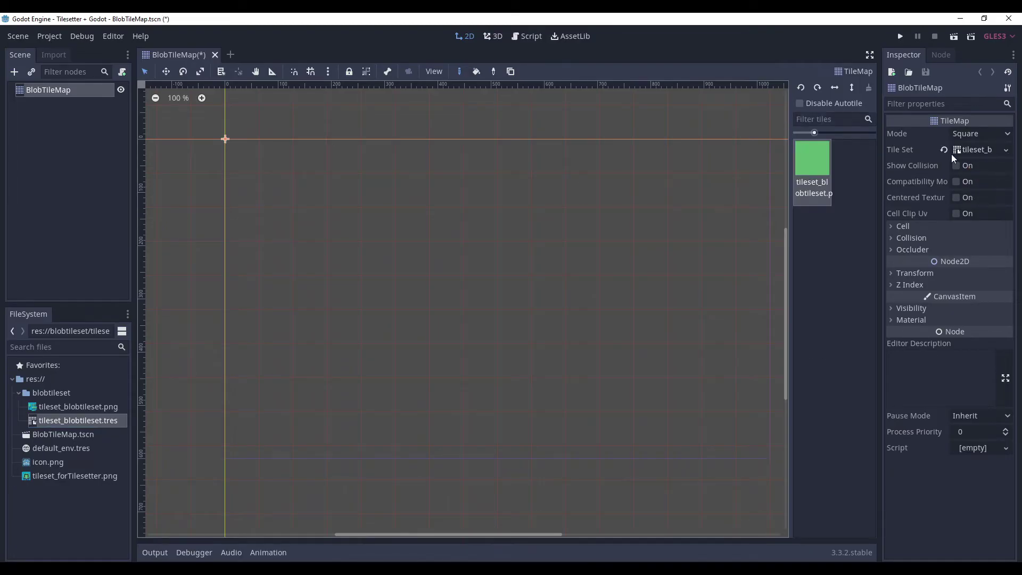
# - Set the BlobTileMap cell size to 16 x 16
pyautogui.click(905, 226)
pyautogui.click(976, 239)
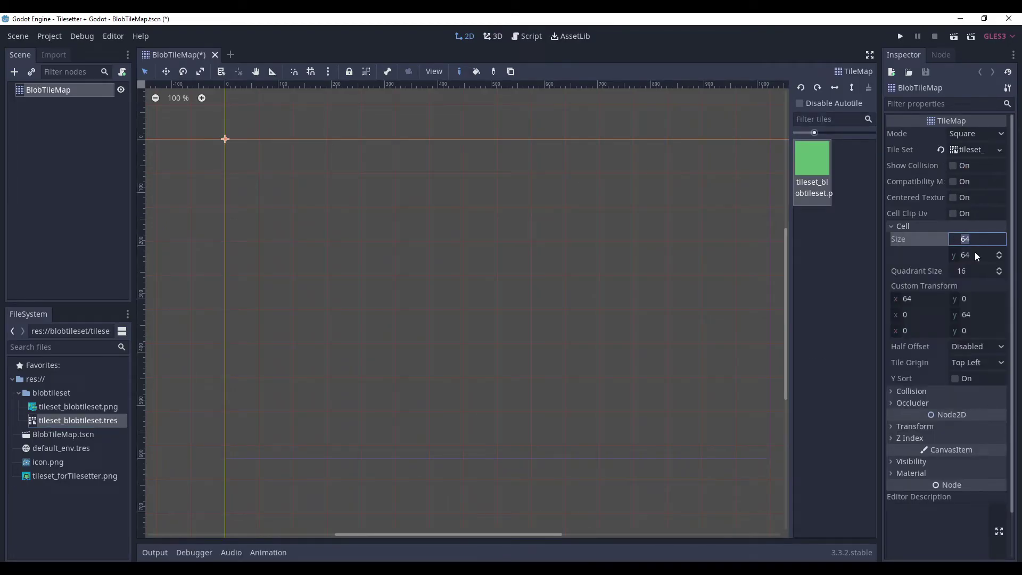
pyautogui.write('16')
pyautogui.press('Tab')
pyautogui.write('16')
pyautogui.press('Return')
# - Paint a grassy blob of autotiles onto the BlobTileMap canvas
pyautogui.scroll(1, 396, 183)
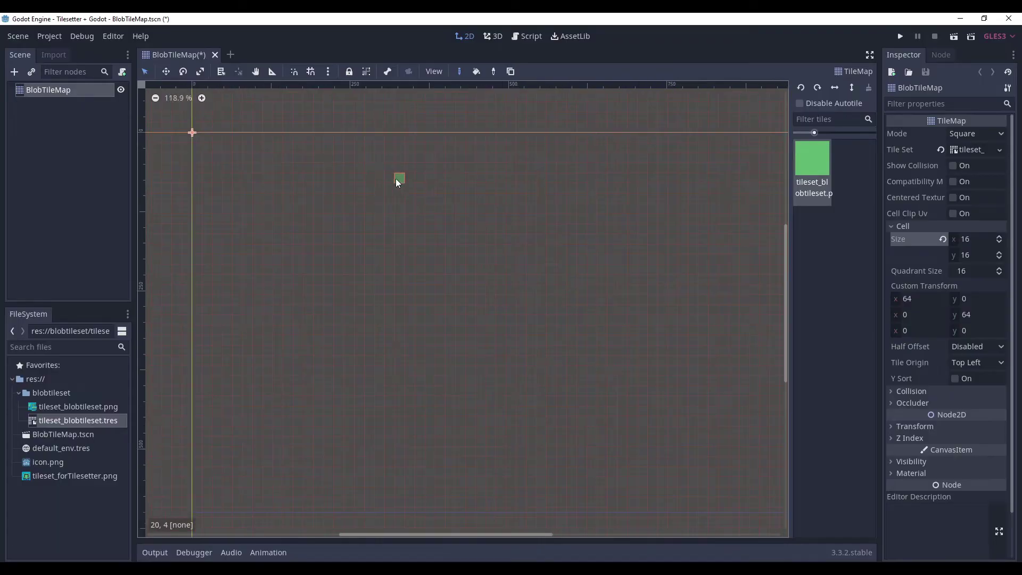
pyautogui.scroll(1, 397, 183)
pyautogui.moveTo(380, 191)
pyautogui.mouseDown()
pyautogui.moveTo(409, 235)
pyautogui.moveTo(423, 223)
pyautogui.moveTo(391, 255)
pyautogui.moveTo(377, 244)
pyautogui.moveTo(404, 263)
pyautogui.moveTo(410, 218)
pyautogui.moveTo(455, 240)
pyautogui.moveTo(416, 267)
pyautogui.moveTo(438, 215)
pyautogui.mouseUp()
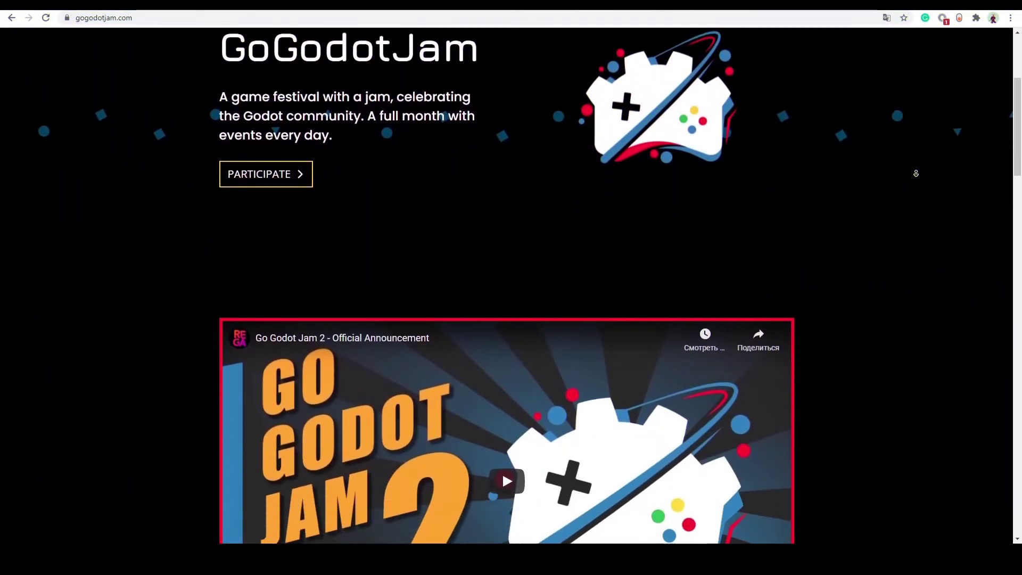
pyautogui.scroll(-8, 915, 173)
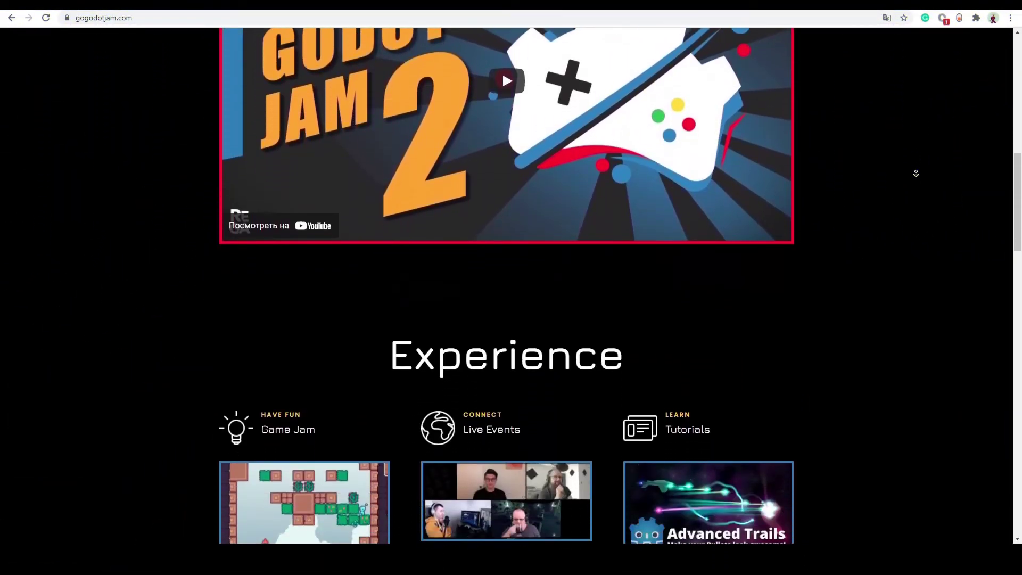
pyautogui.scroll(-8, 915, 173)
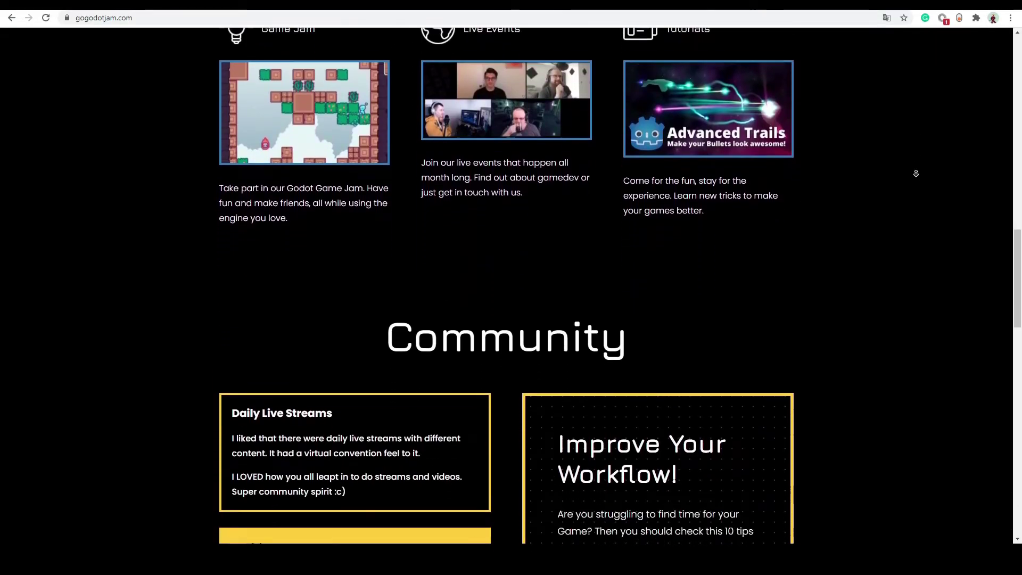
pyautogui.scroll(-8, 916, 173)
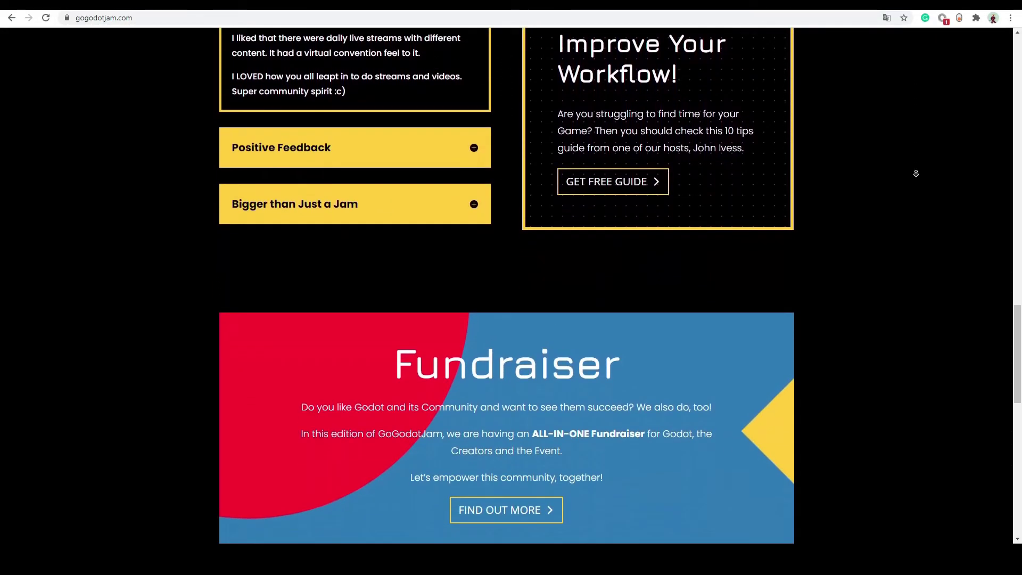
pyautogui.scroll(-8, 915, 173)
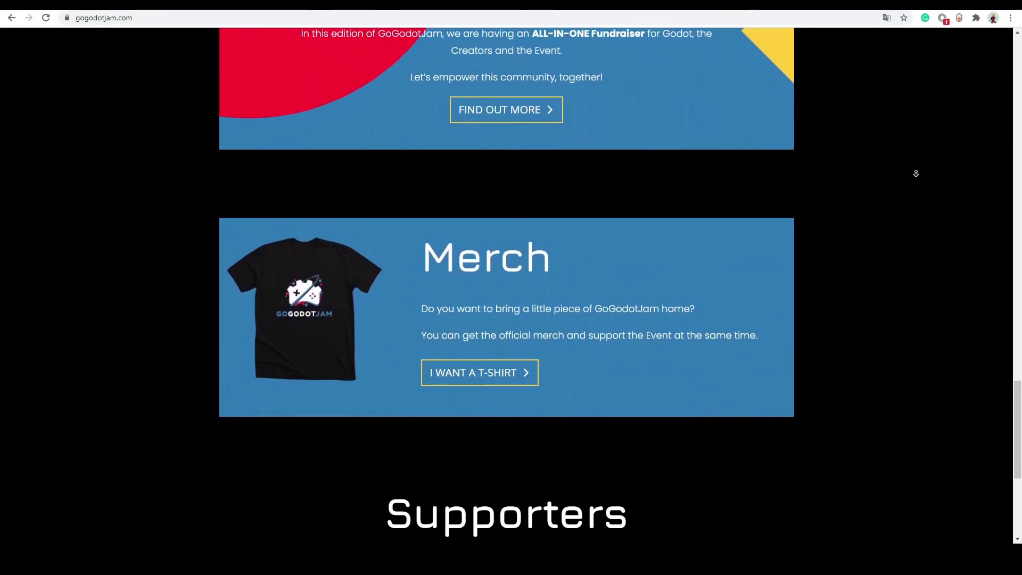
pyautogui.scroll(-4, 915, 173)
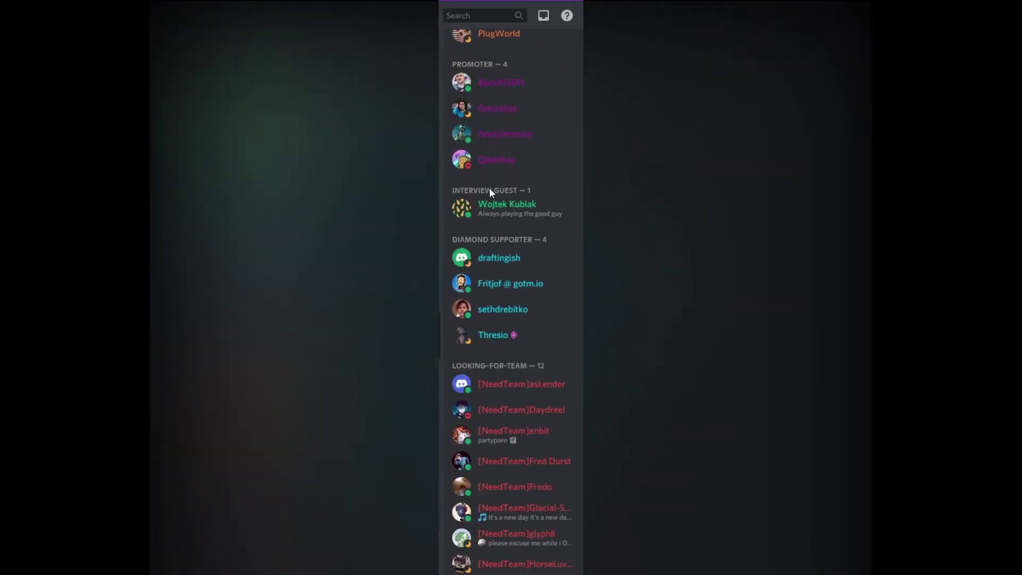
pyautogui.scroll(-5, 490, 187)
pyautogui.scroll(-20, 499, 191)
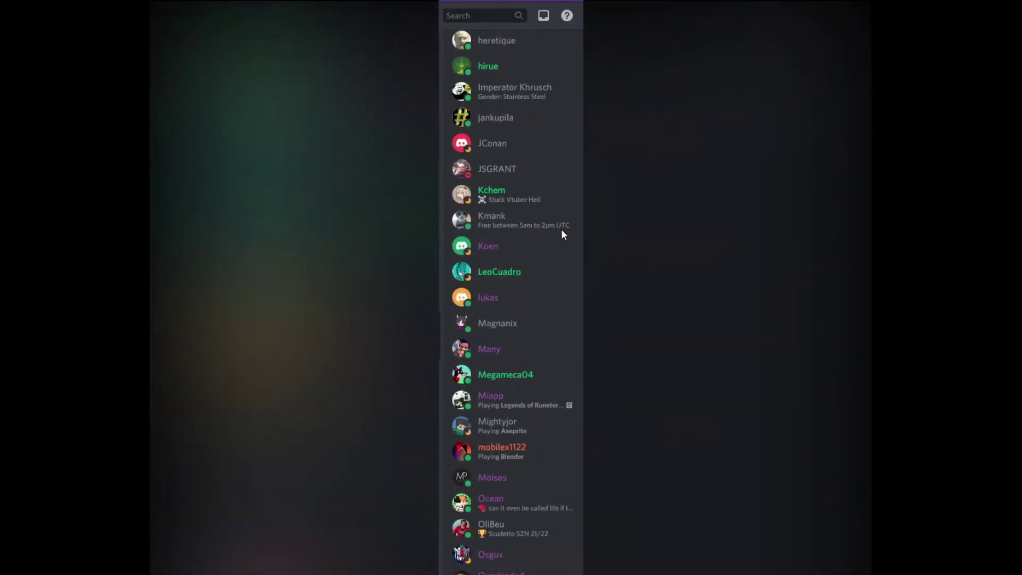
pyautogui.scroll(20, 563, 234)
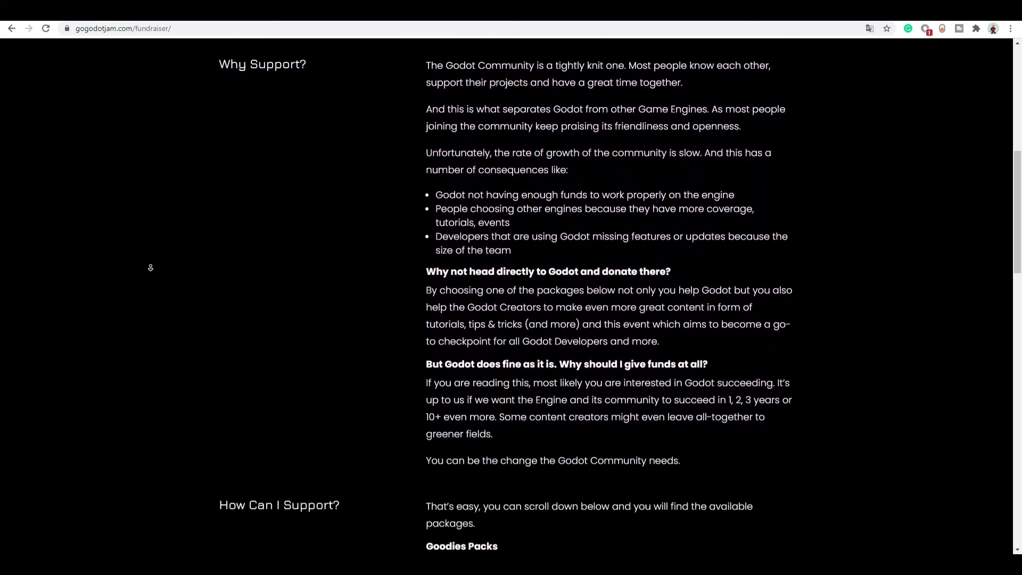
pyautogui.scroll(-9, 150, 267)
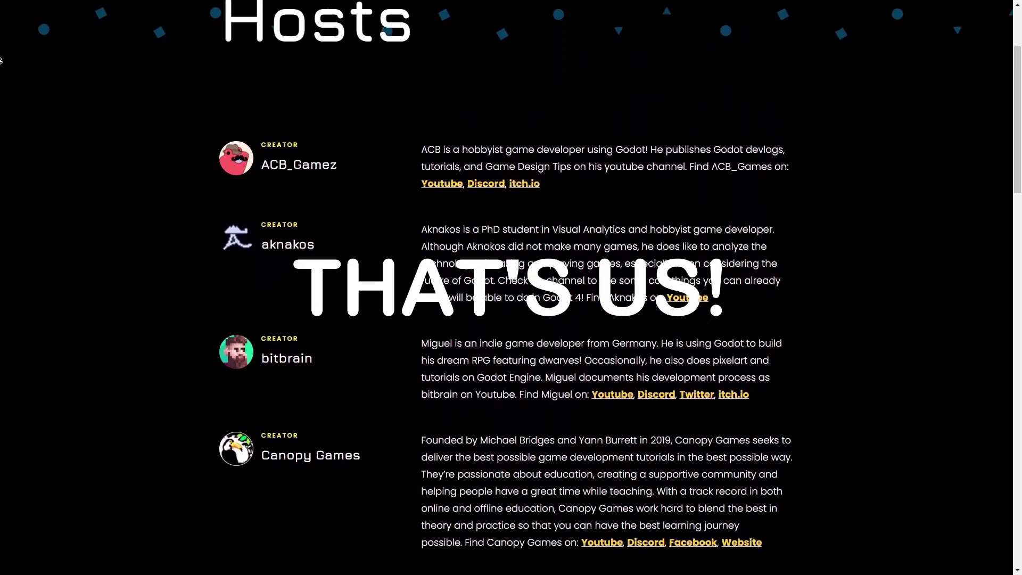
pyautogui.scroll(-10, 1, 65)
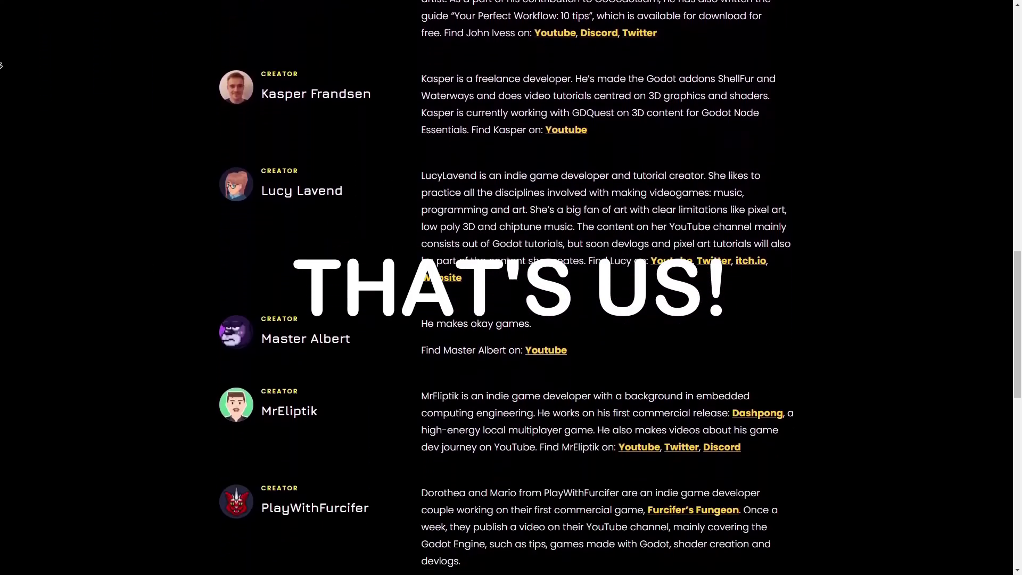